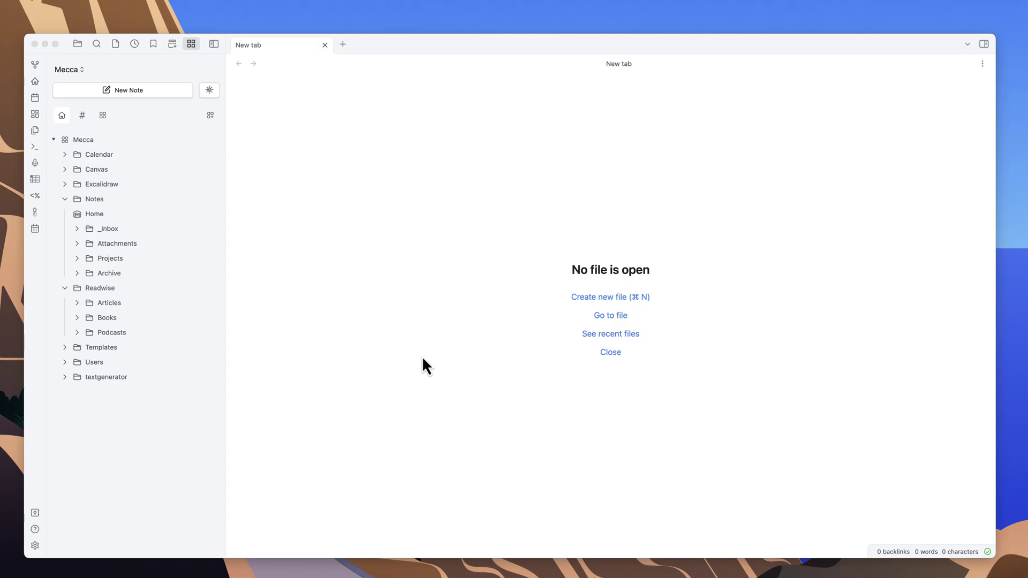
Search the community plugins for "make", view the MAKE.md plugin page and close the plugin browser.
left_click(395, 389)
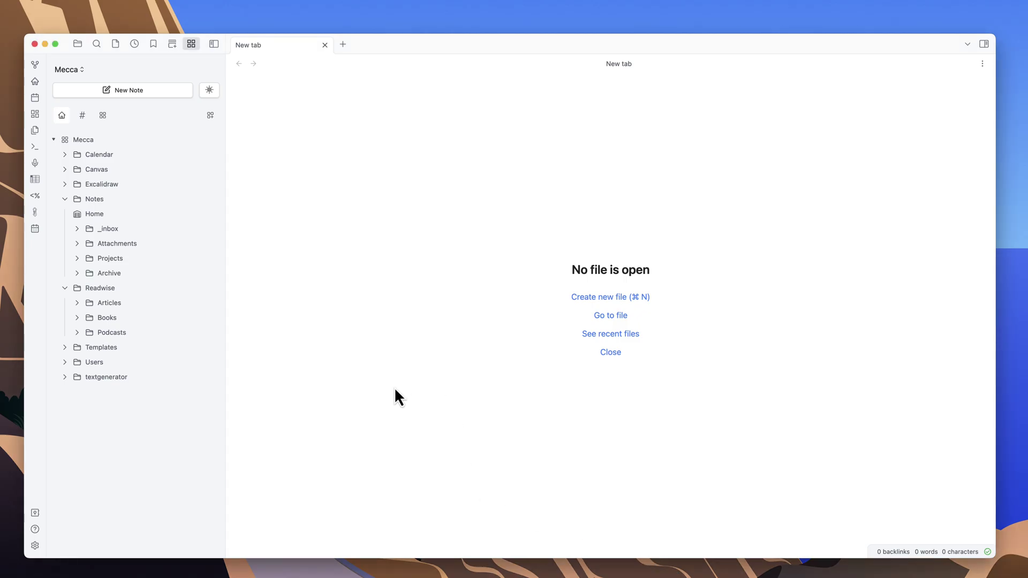
left_click(36, 545)
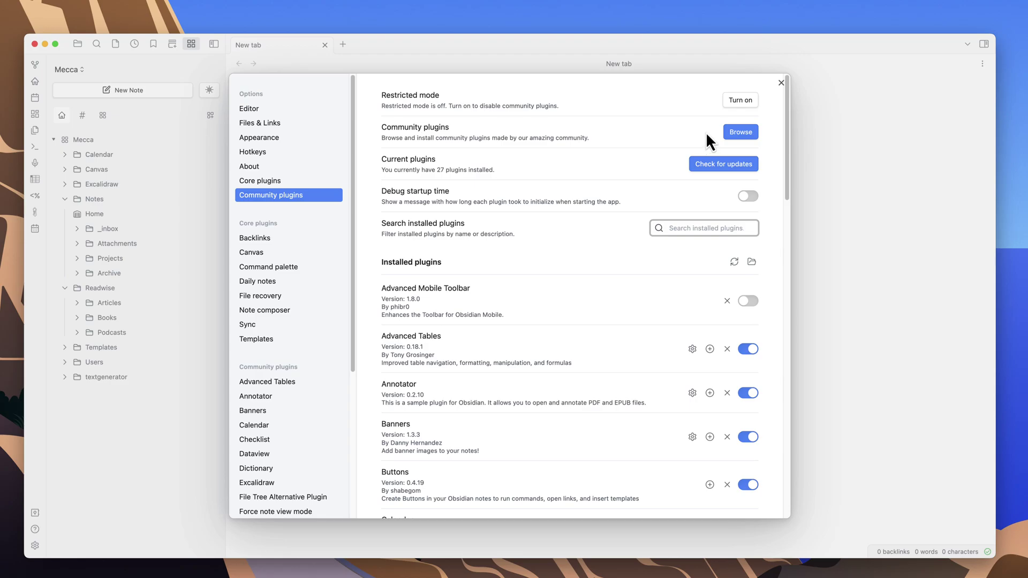
left_click(736, 132)
type("make")
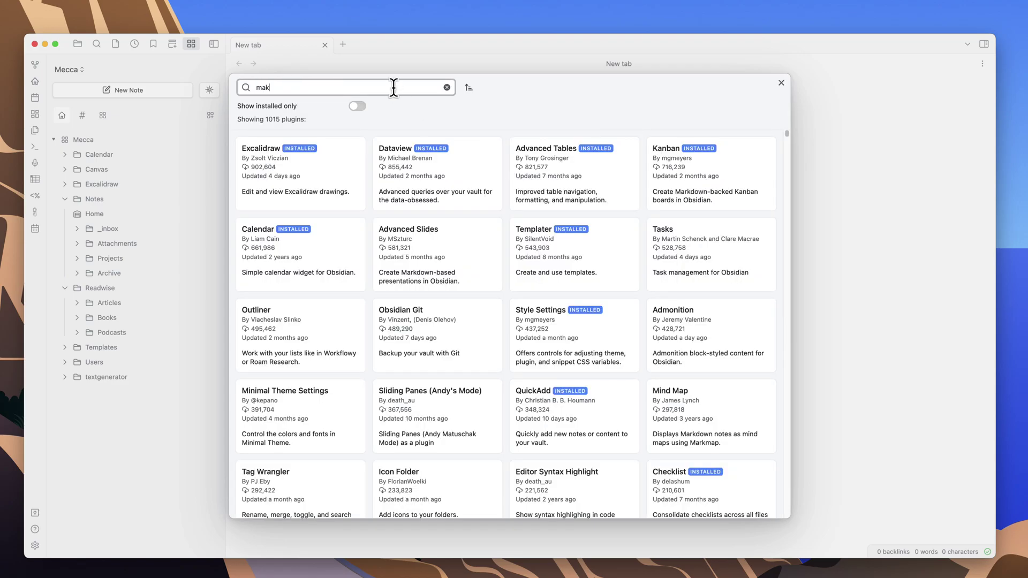
left_click(428, 161)
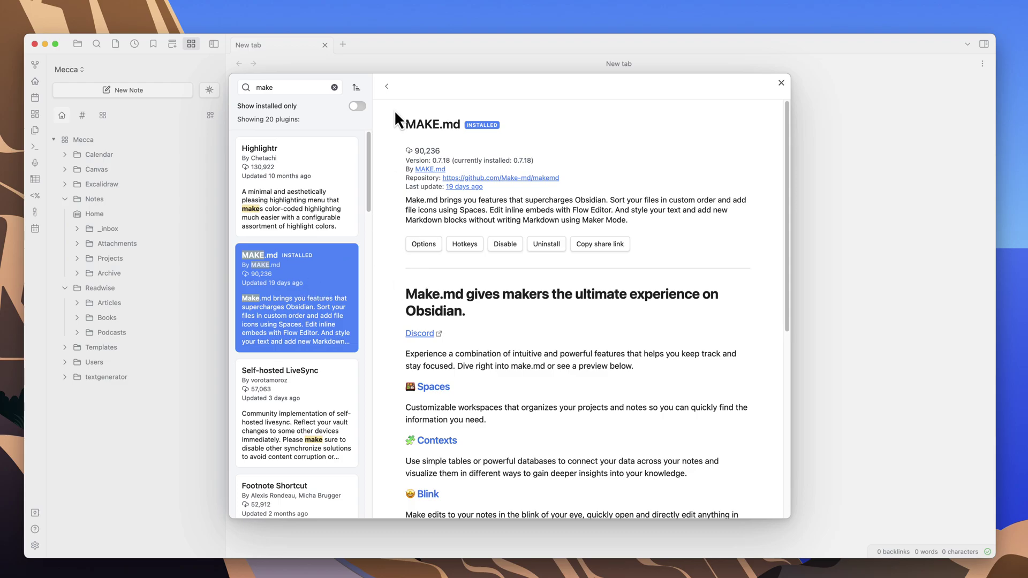
left_click(781, 83)
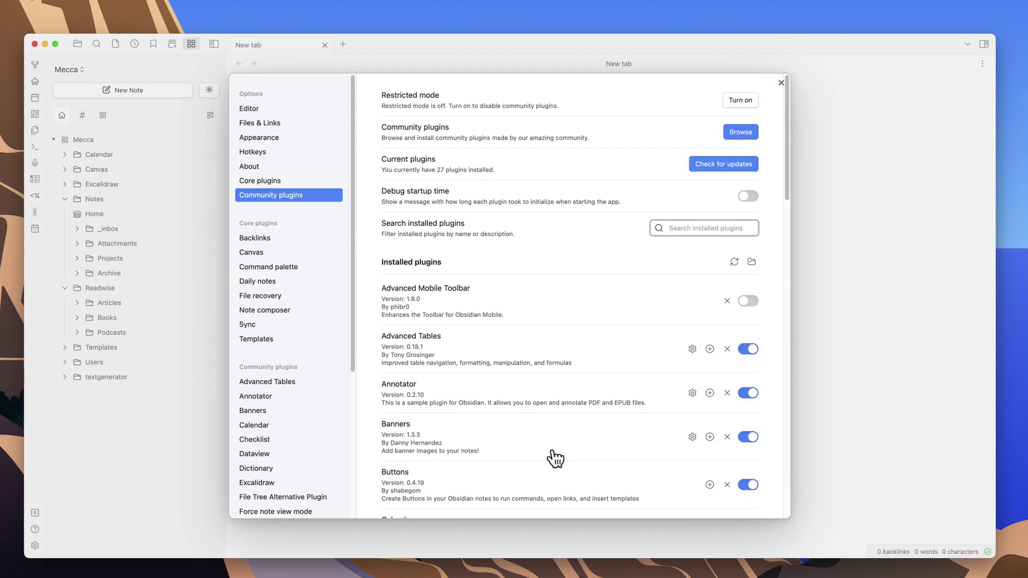
Find MAKE.md among the installed plugins, open its options and look through its settings.
scroll(423, 394, "down", 10)
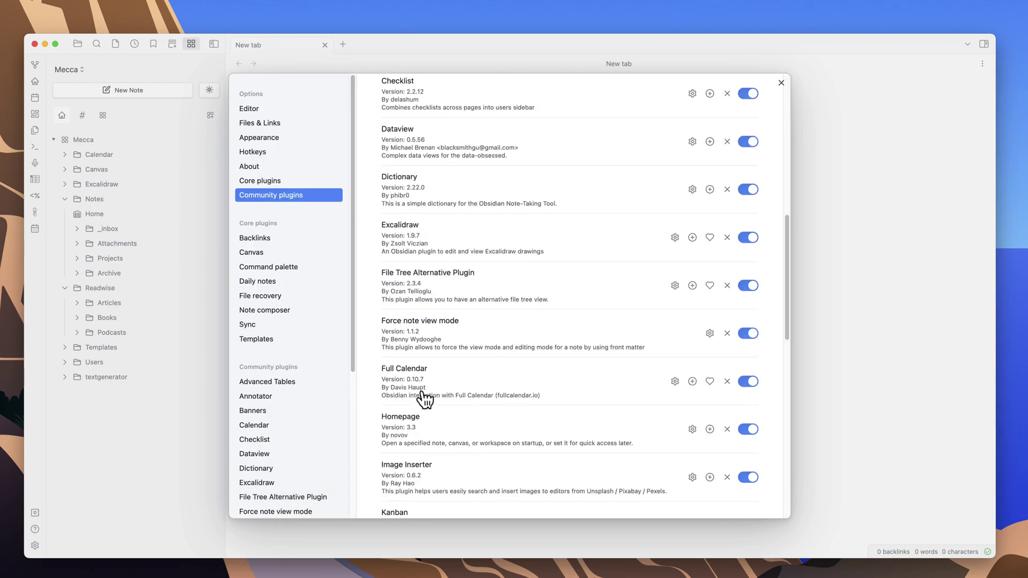
scroll(421, 397, "down", 8)
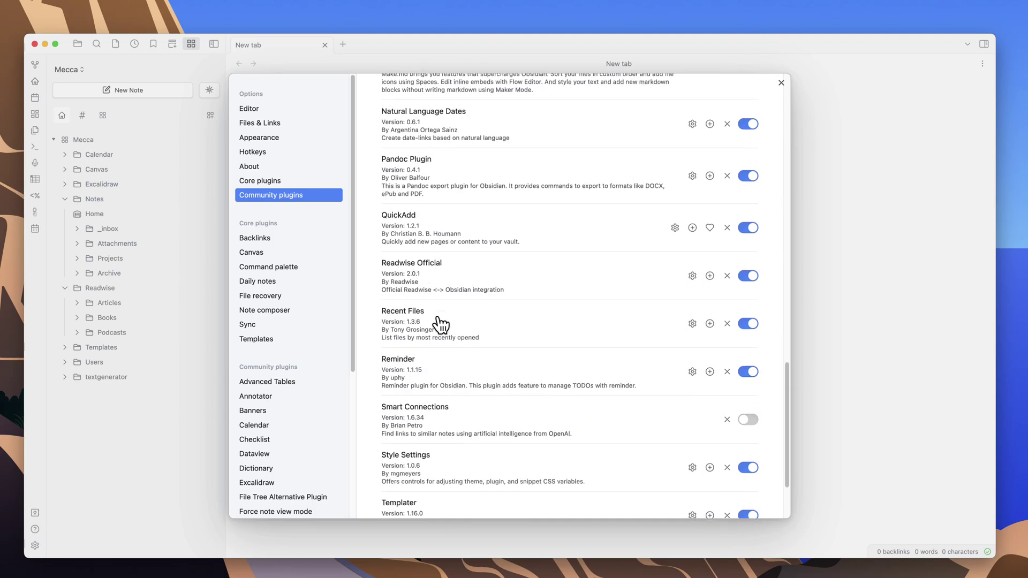
scroll(438, 316, "up", 2)
left_click(503, 250)
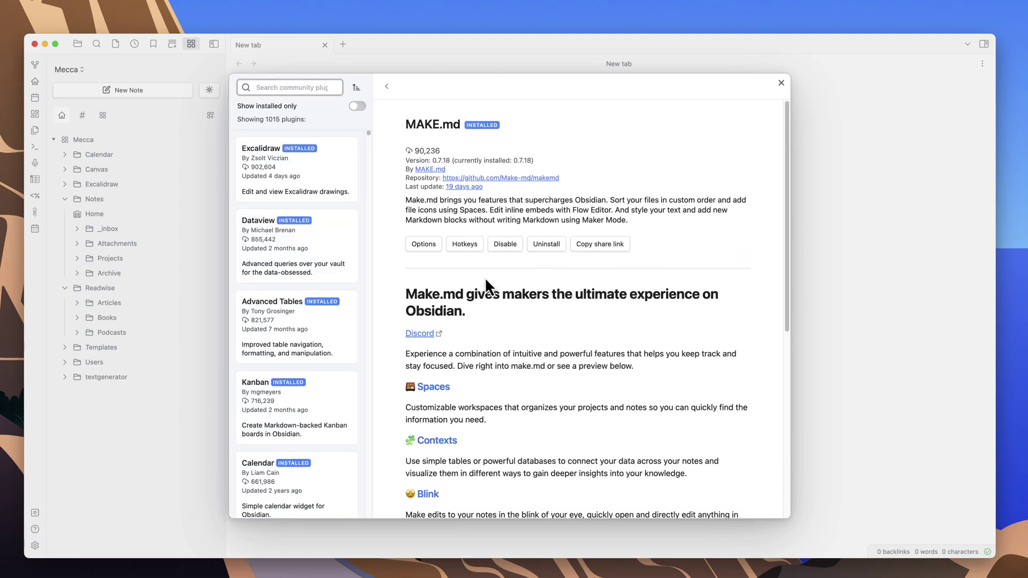
left_click(431, 245)
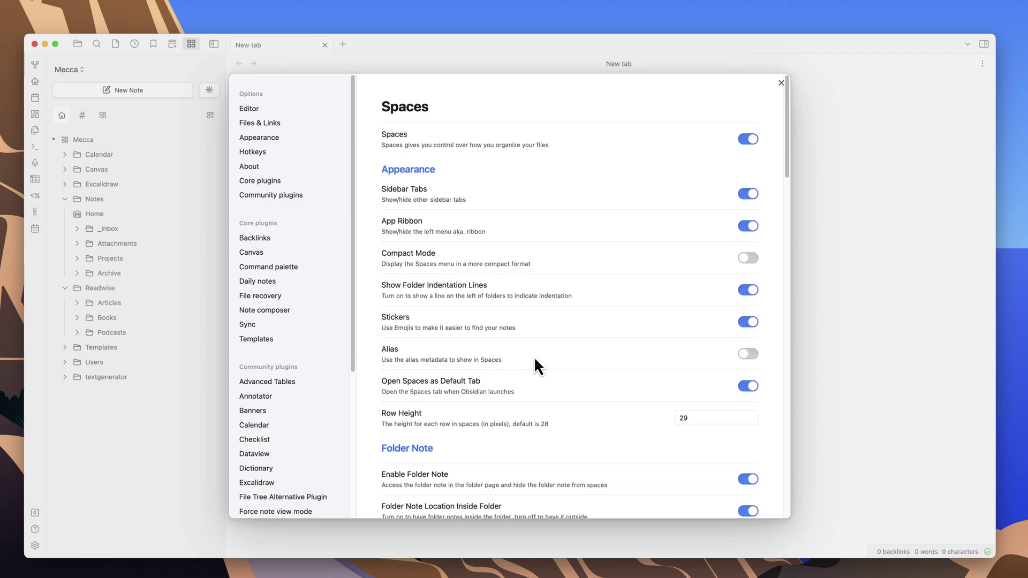
scroll(534, 356, "down", 20)
scroll(535, 358, "down", 3)
scroll(535, 357, "up", 20)
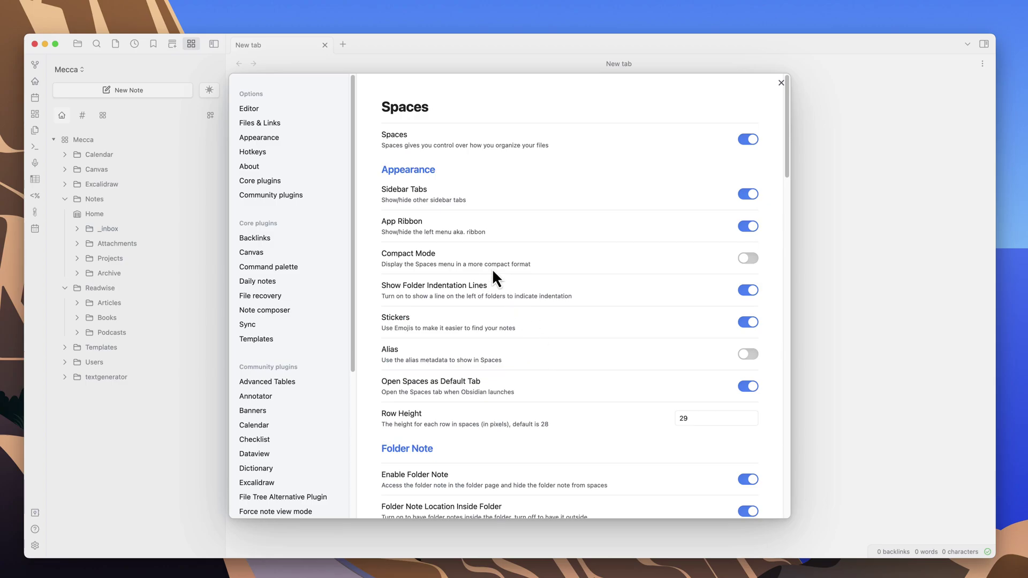
Close the settings and zoom the interface in by four levels.
left_click(781, 83)
key("super+equal")
key("super+equal")
key("super+equal")
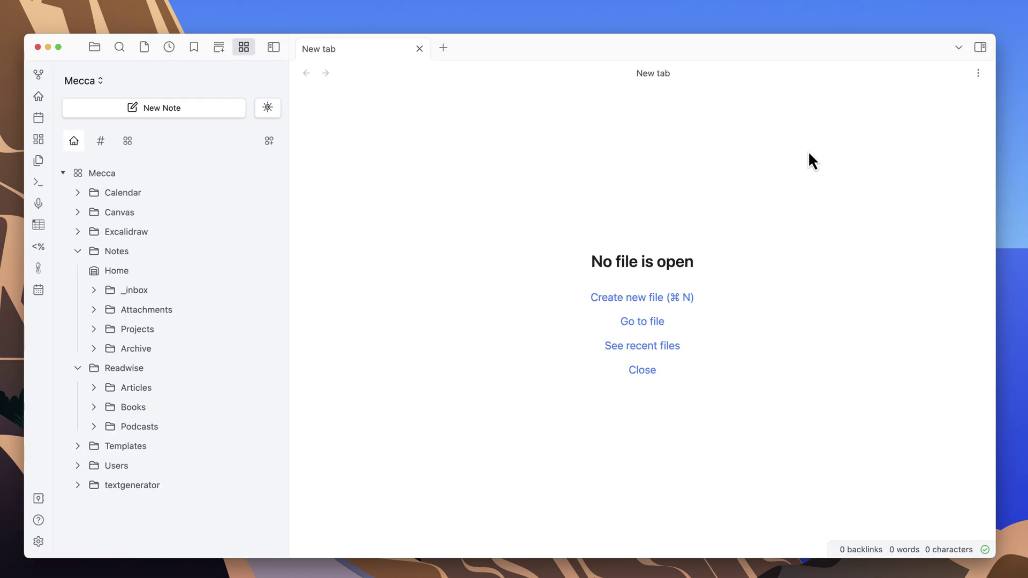
key("super+equal")
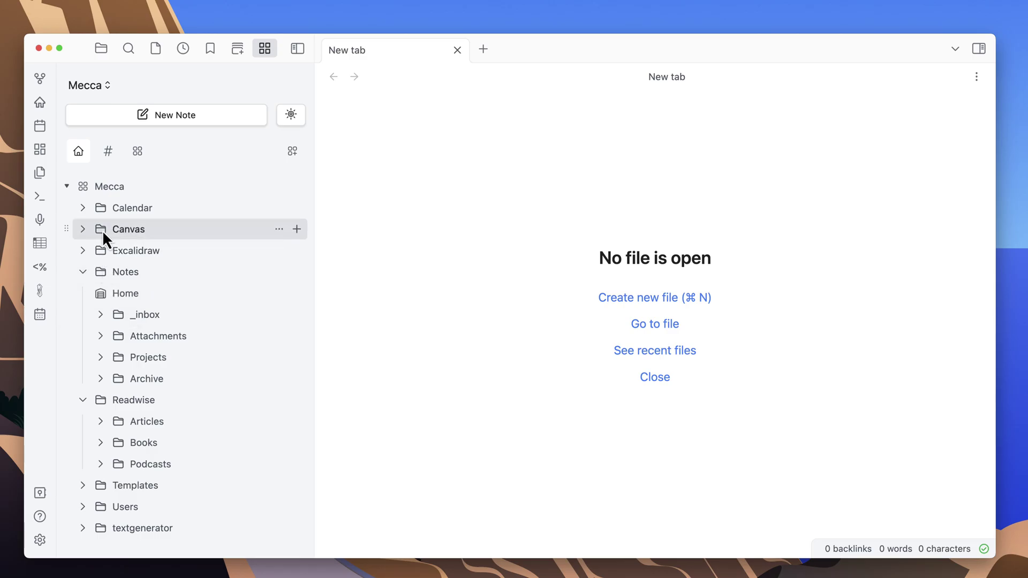
Set the Home note's sticker to the grinning face emoji, and replace it with the outlined garage-style icon found by searching "house".
left_click(113, 313)
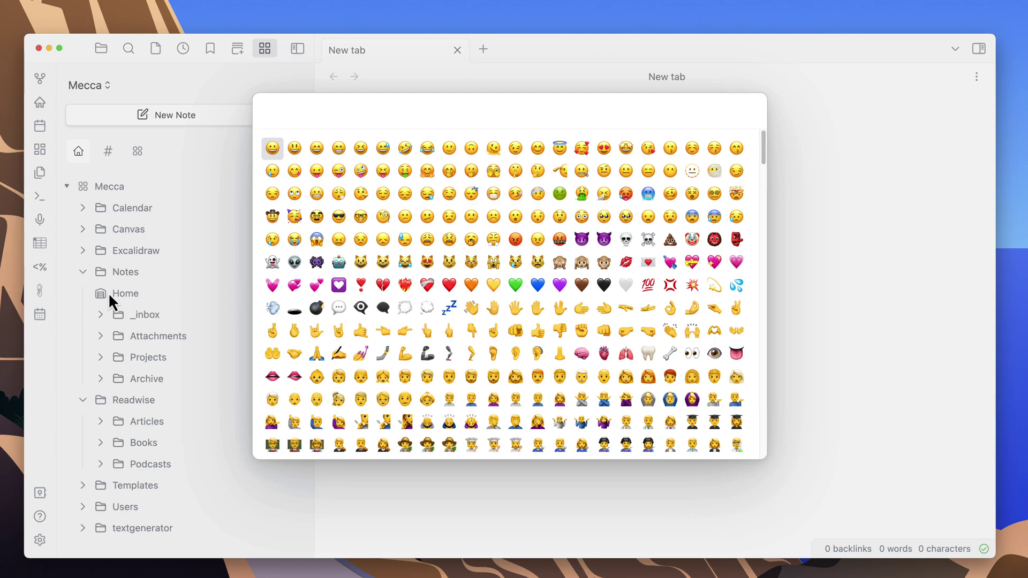
left_click(272, 148)
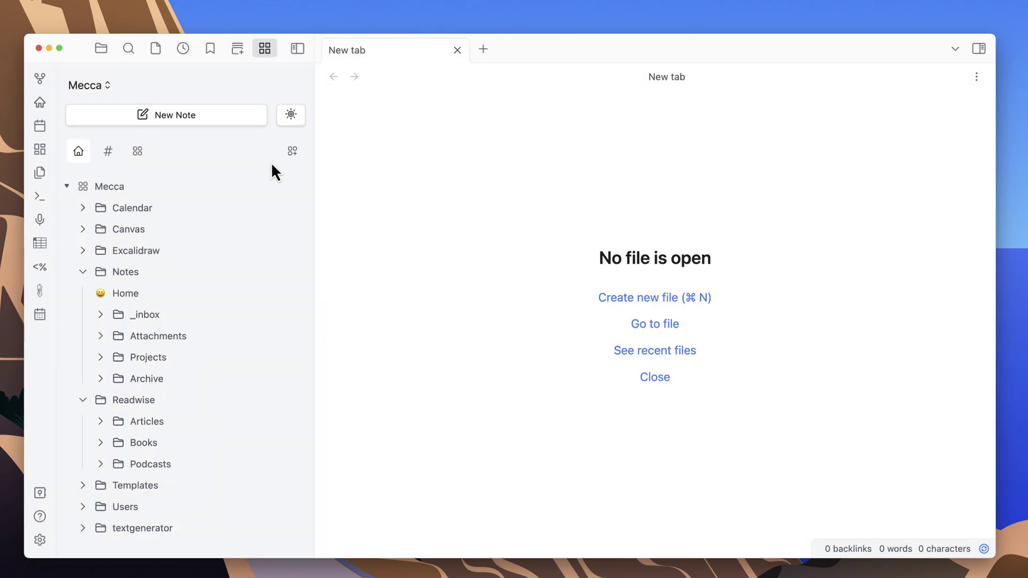
left_click(102, 294)
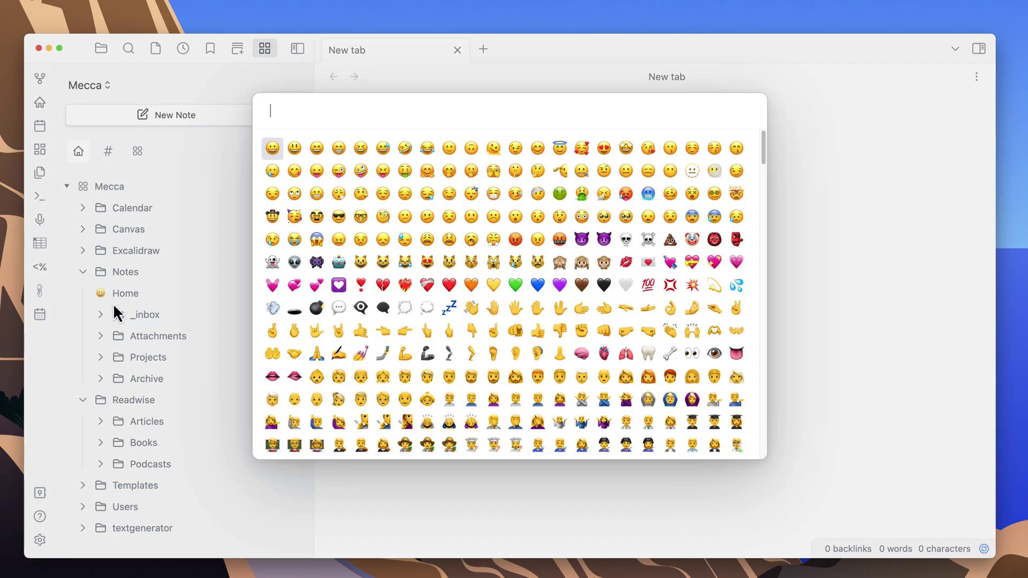
type("house")
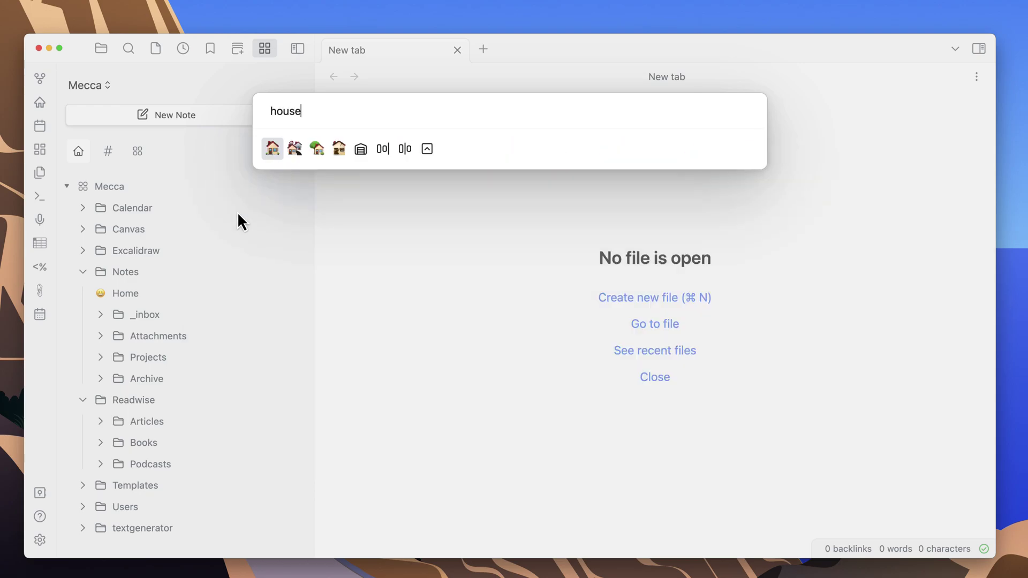
left_click(362, 150)
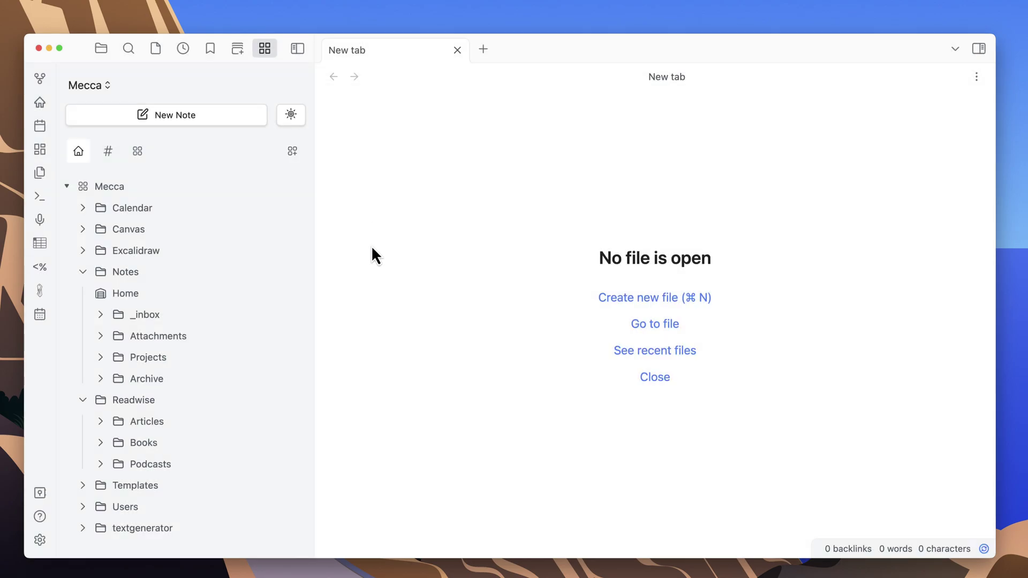
Open the Home note and look through its sticker picker and cover image picker without choosing anything.
left_click(147, 293)
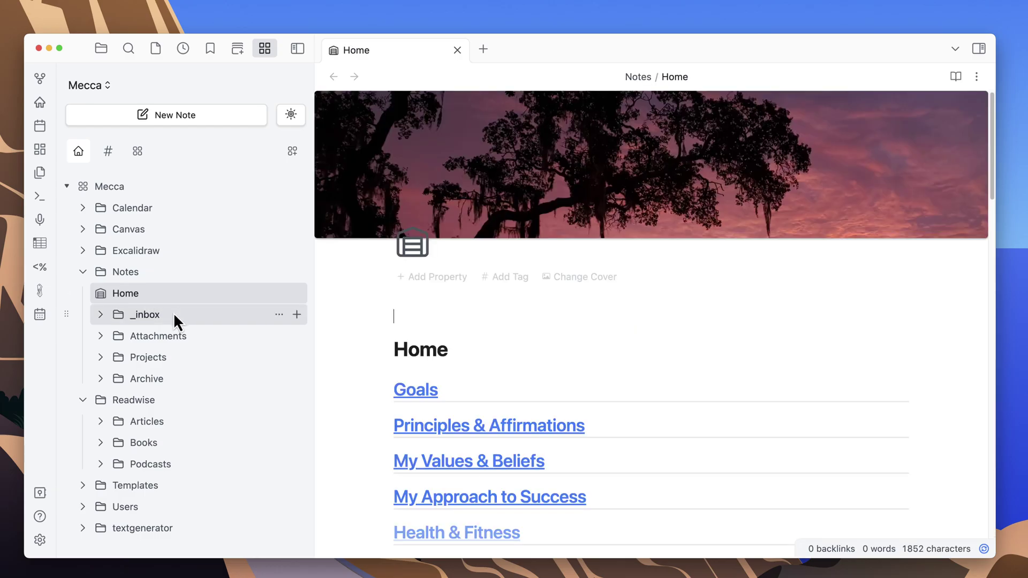
left_click(415, 247)
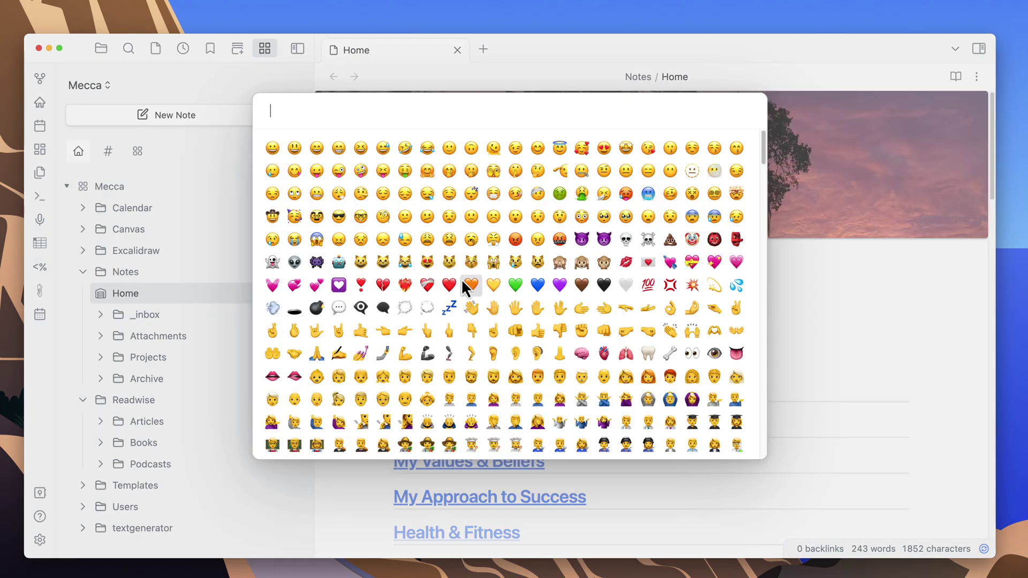
left_click(920, 321)
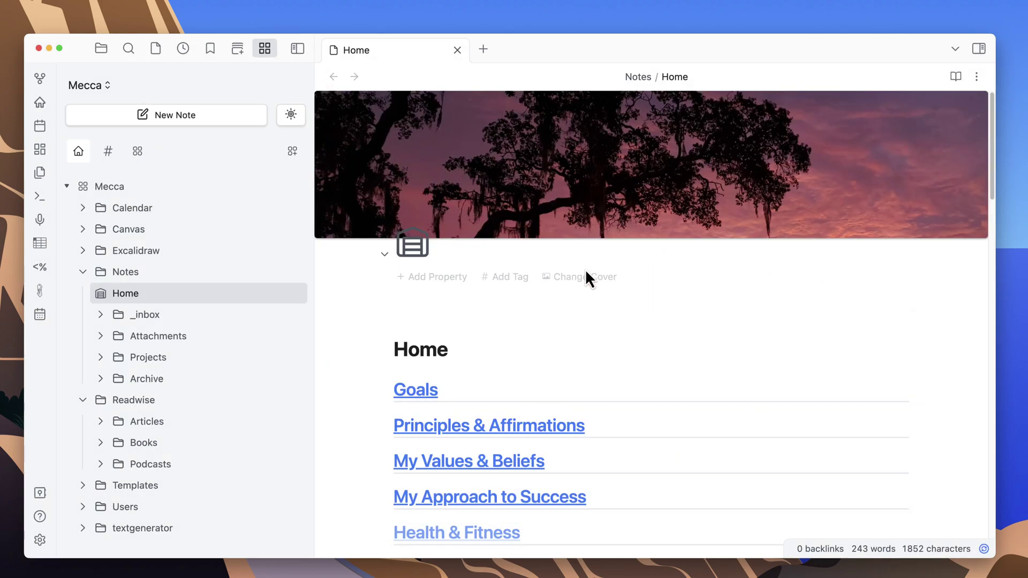
left_click(587, 284)
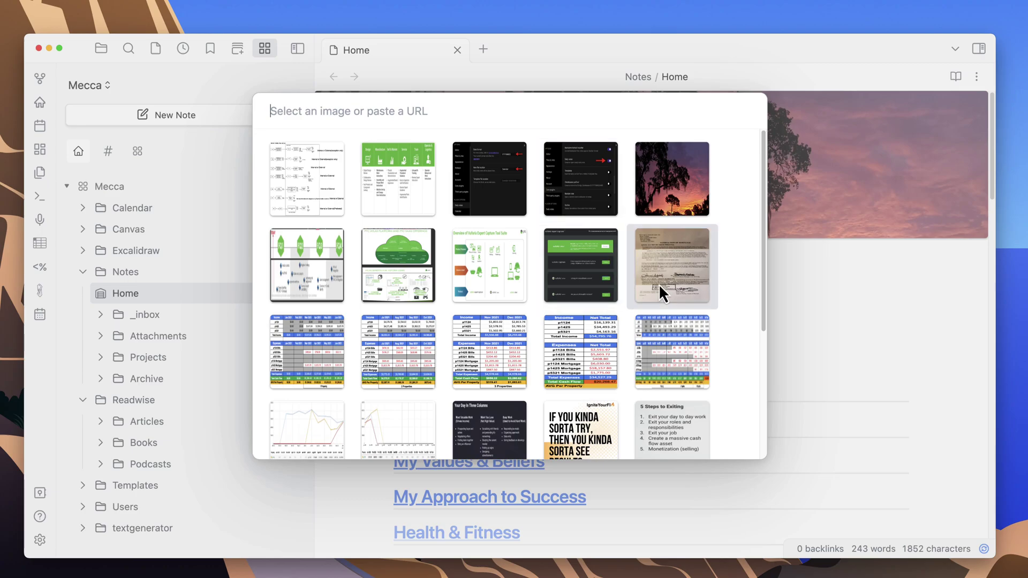
scroll(729, 282, "down", 3)
scroll(728, 281, "up", 3)
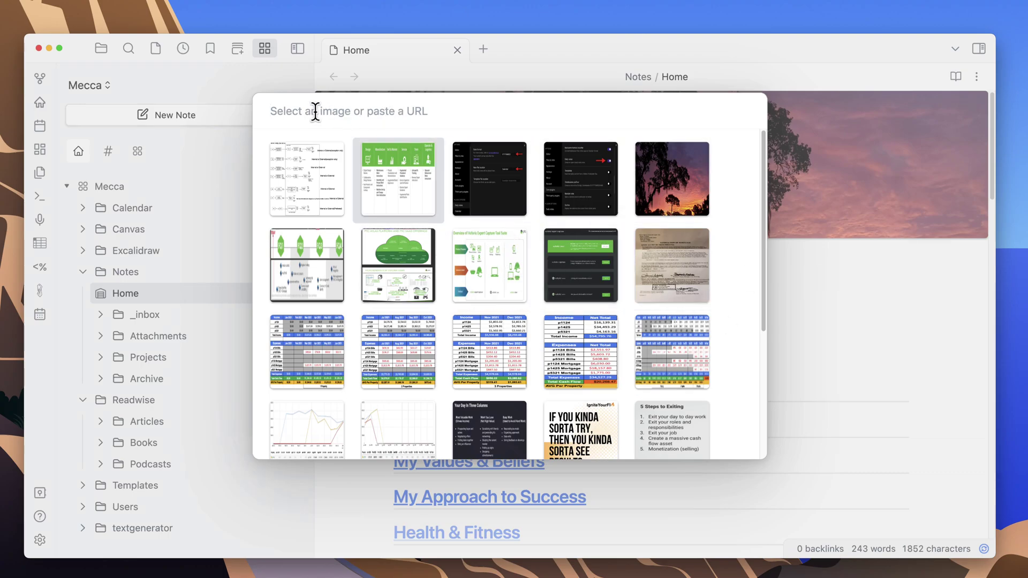
key("Escape")
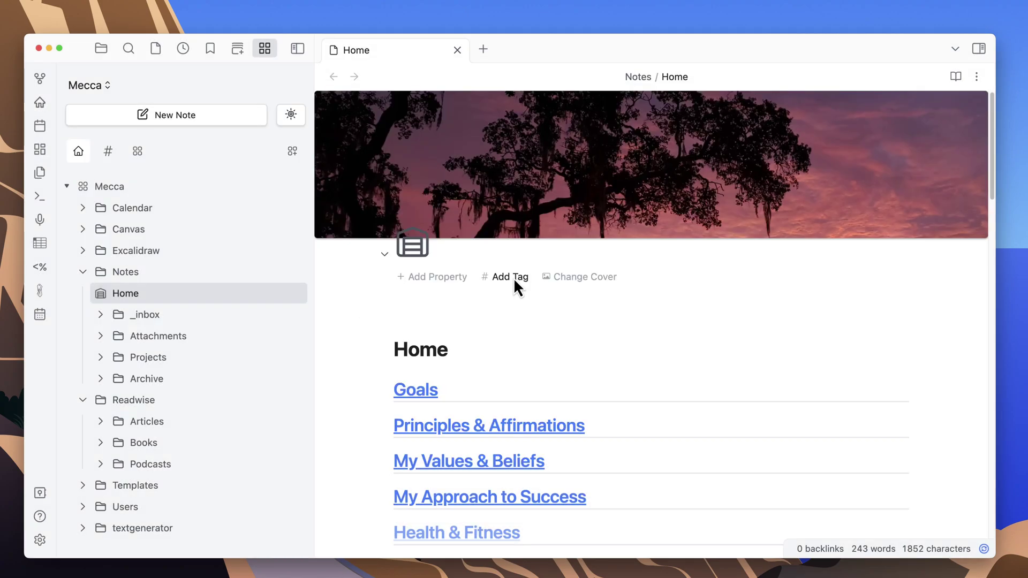
Look at the Home note's tag list and new property form without adding a tag or property.
left_click(512, 277)
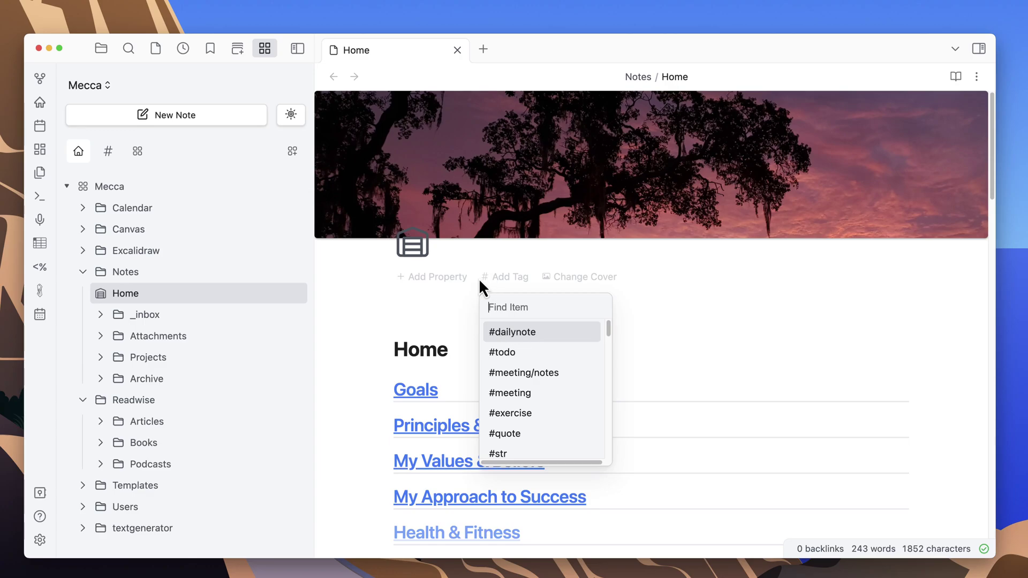
left_click(457, 278)
left_click(442, 310)
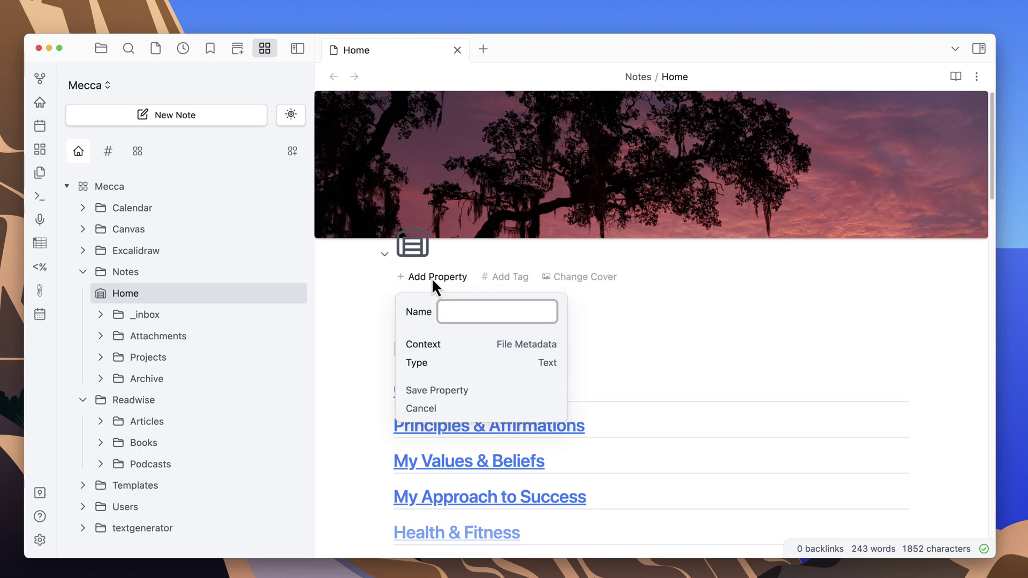
left_click(376, 303)
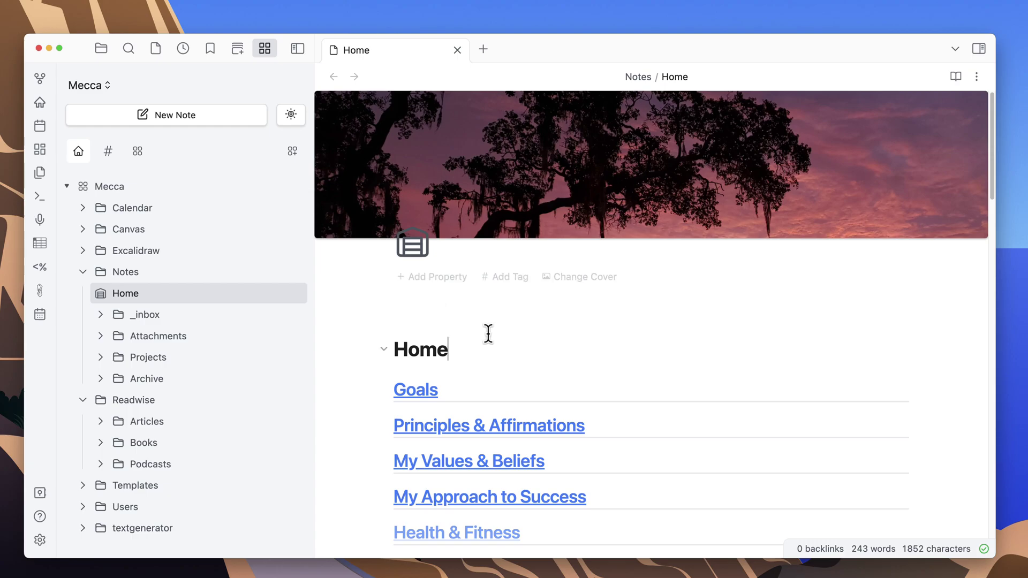
Select the "Home" heading text to view the inline formatting options, and deselect it.
left_click(480, 357)
left_click_drag(411, 350, 469, 351)
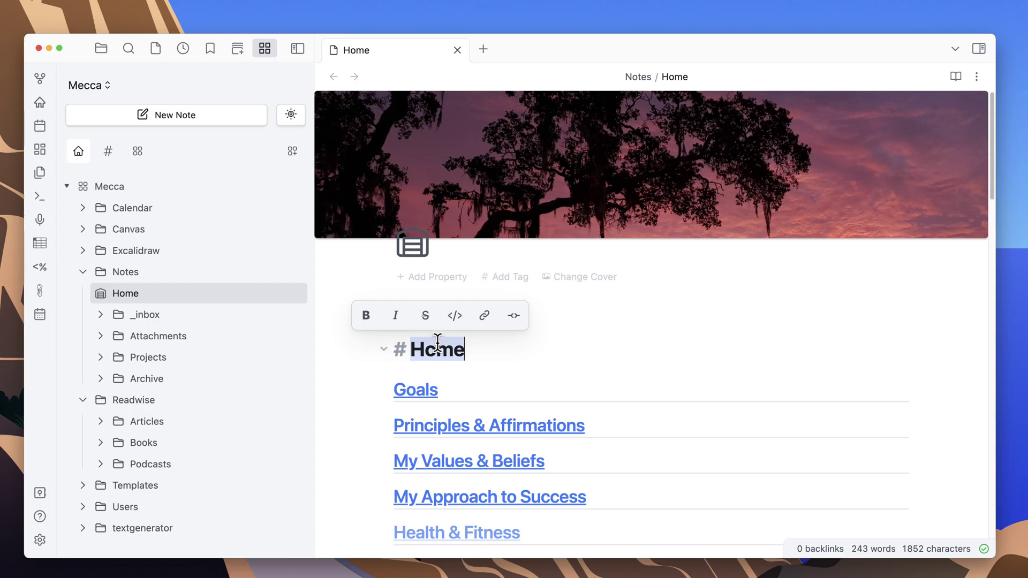
left_click(474, 349)
Close the Home note to view the Mecca space's file table, and return to the Home note.
key("super+w")
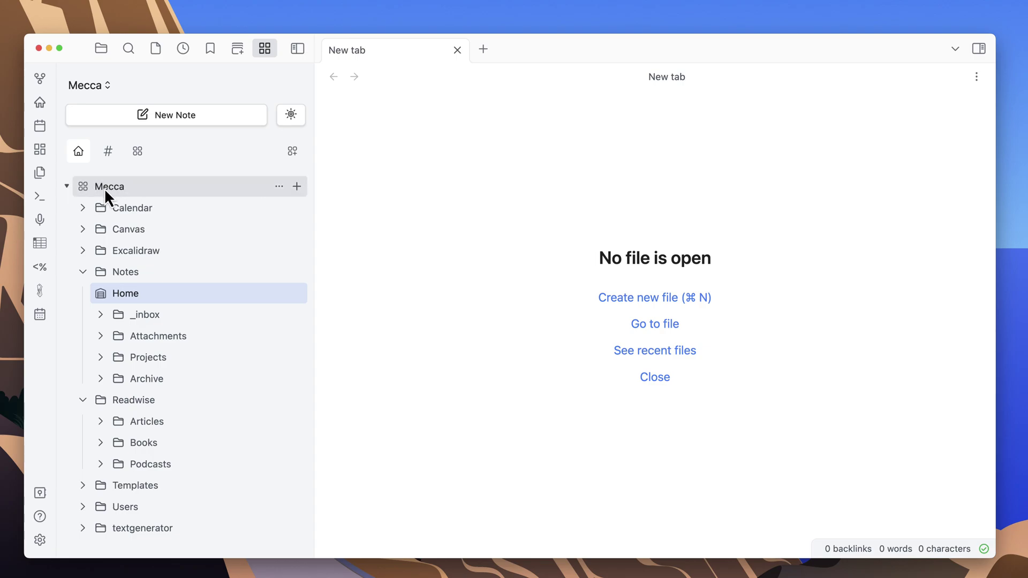
left_click(121, 188)
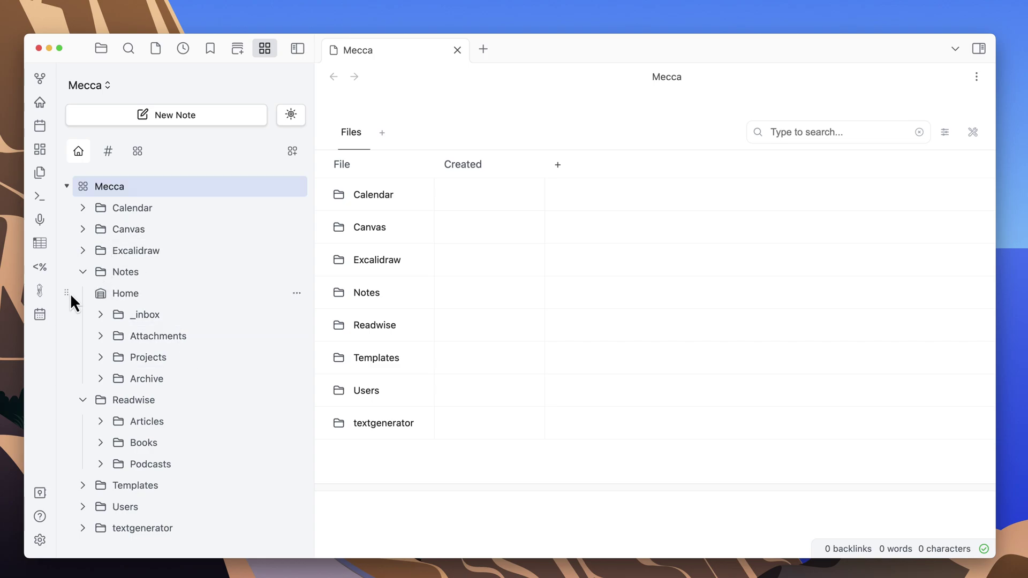
left_click(135, 292)
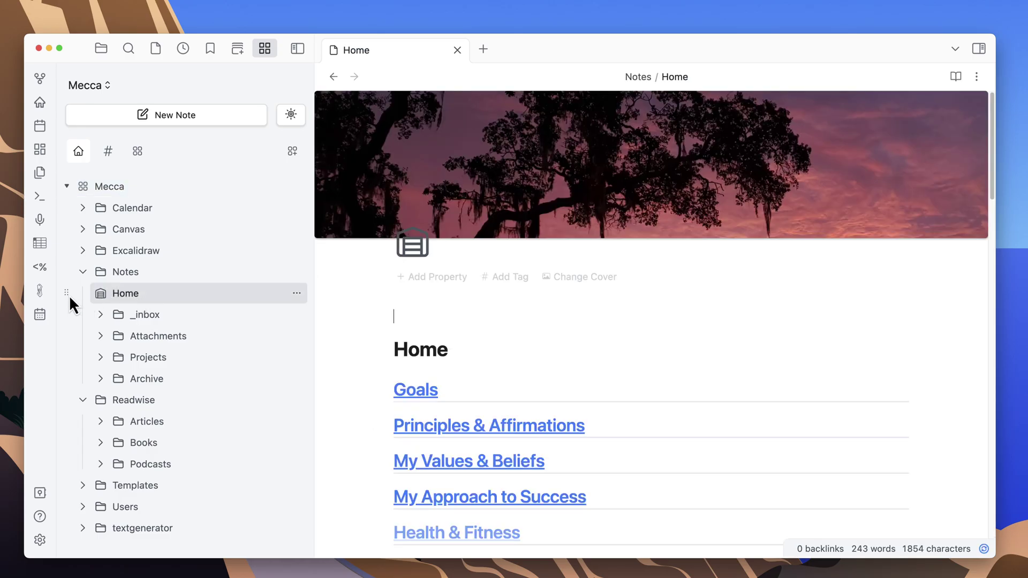
Move the Home note out to the top level of Mecca and back into the Notes folder as its first item.
left_click_drag(66, 293, 86, 381)
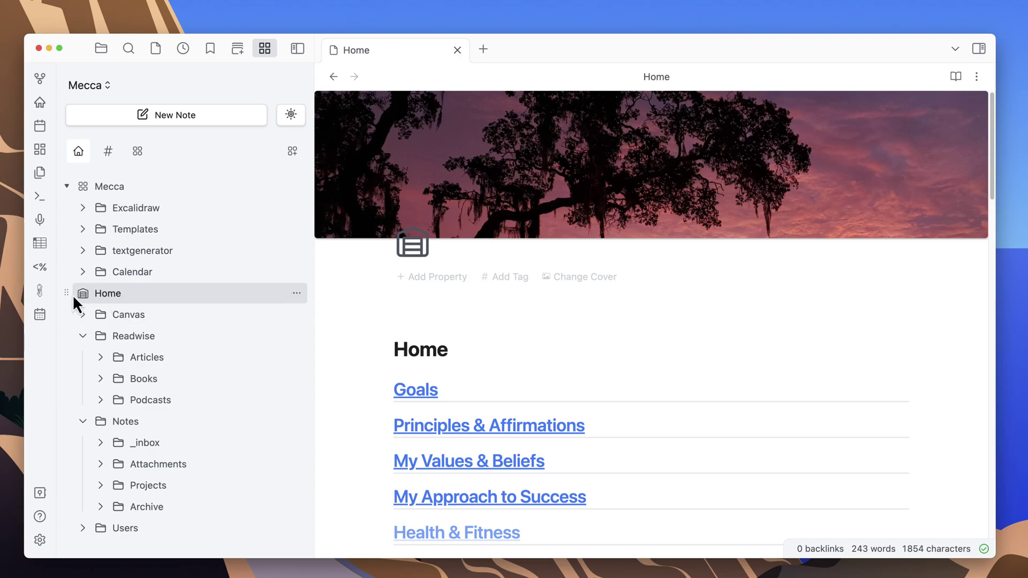
left_click_drag(65, 293, 80, 437)
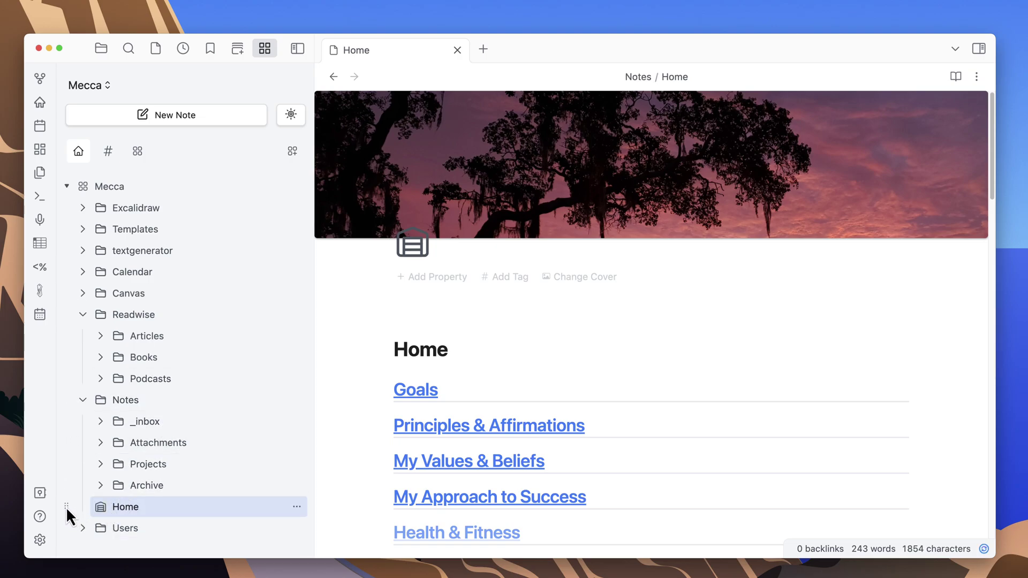
left_click_drag(66, 505, 80, 419)
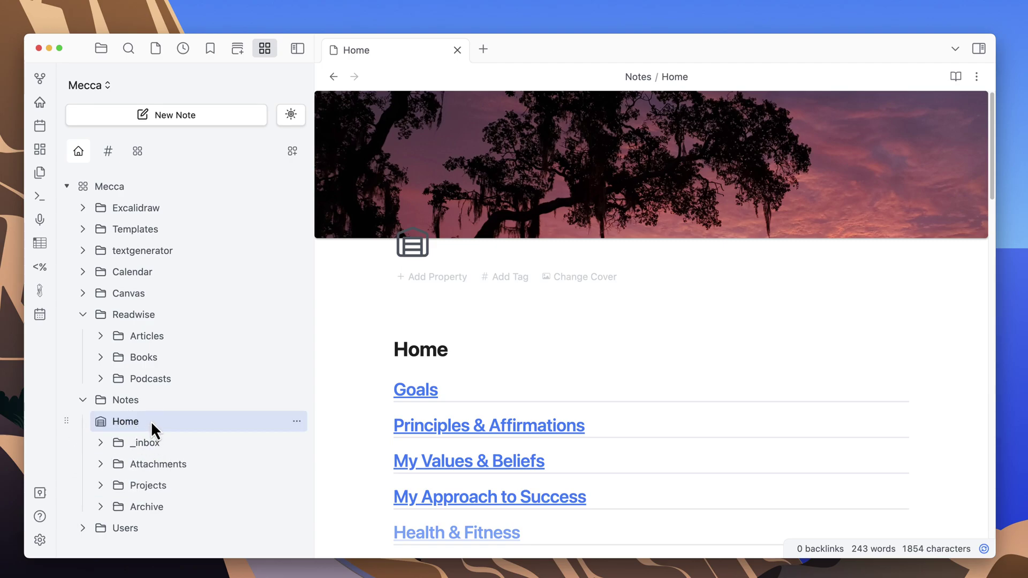
Collapse the Readwise folder and move the Notes folder between Calendar and Canvas.
left_click_drag(66, 399, 67, 309)
left_click(82, 315)
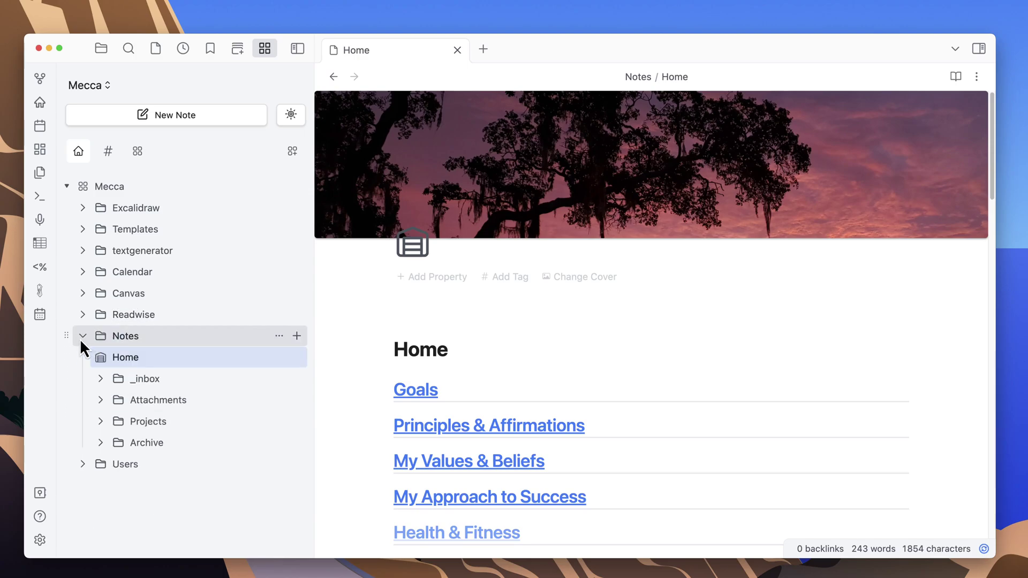
left_click_drag(67, 336, 66, 288)
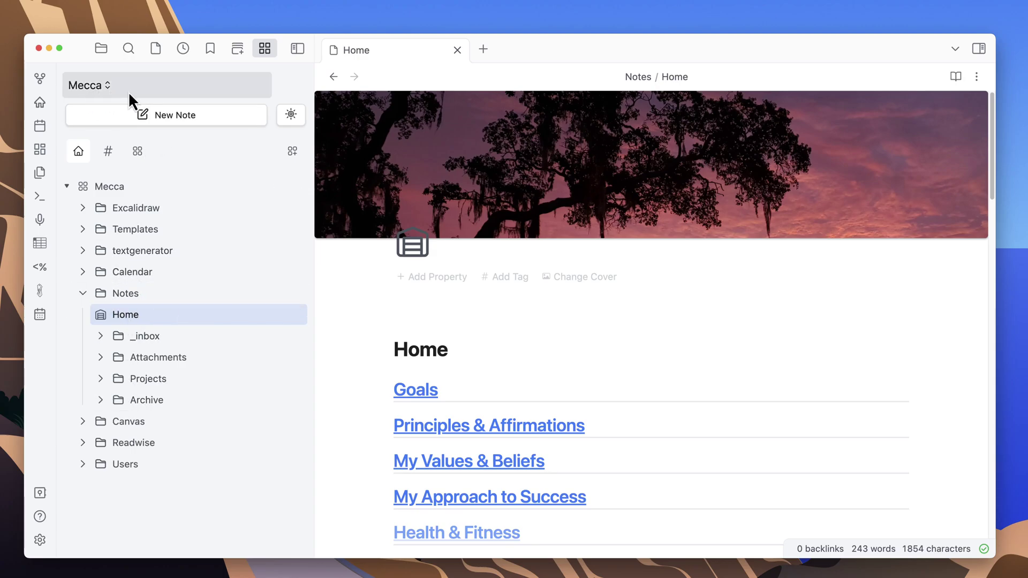
Look over the Mecca vault's space options, and preview the Chicken Mexican Rice Bowl note in the quick file search.
left_click(107, 91)
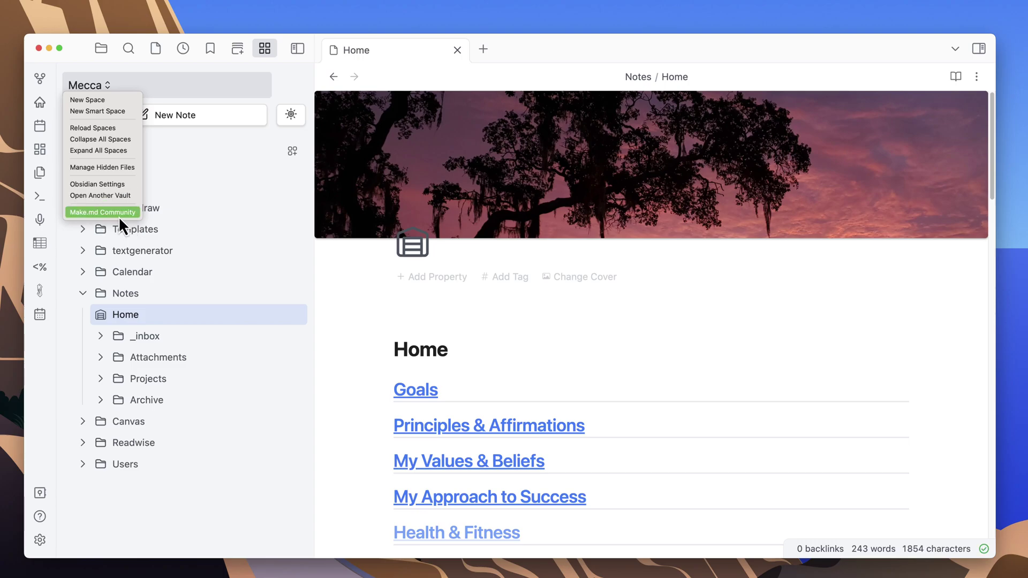
left_click(179, 143)
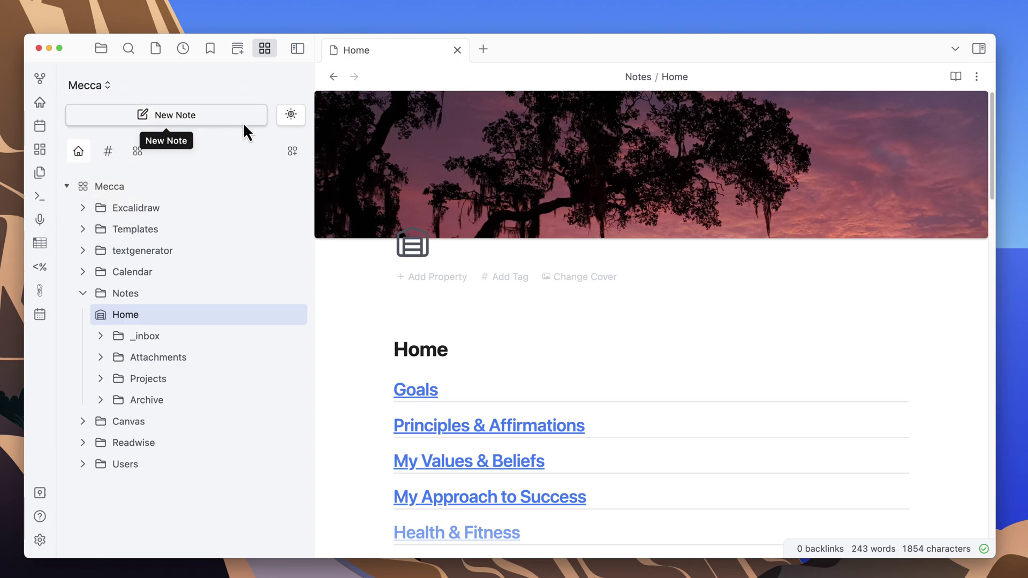
left_click(293, 118)
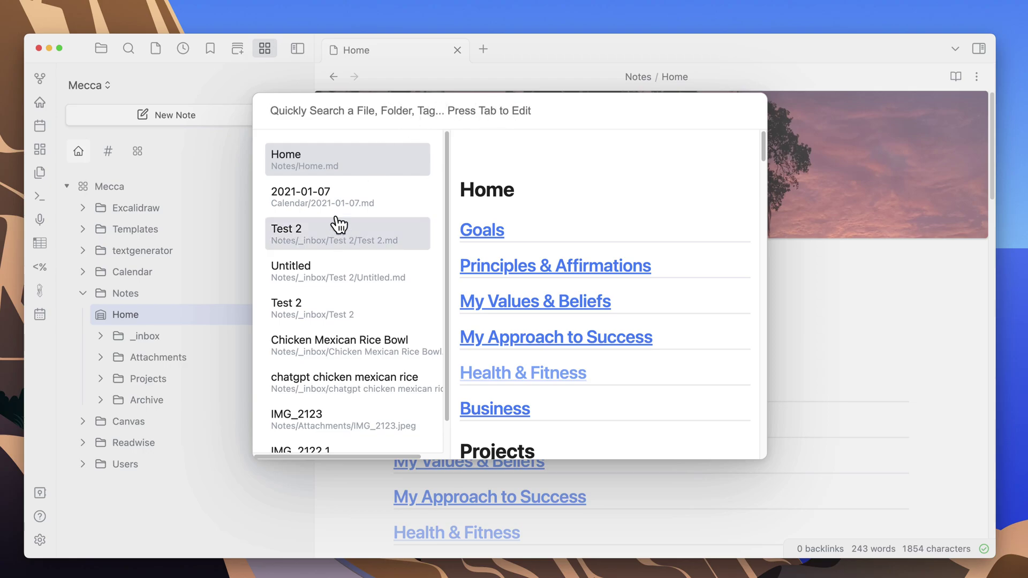
scroll(369, 342, "right", 1)
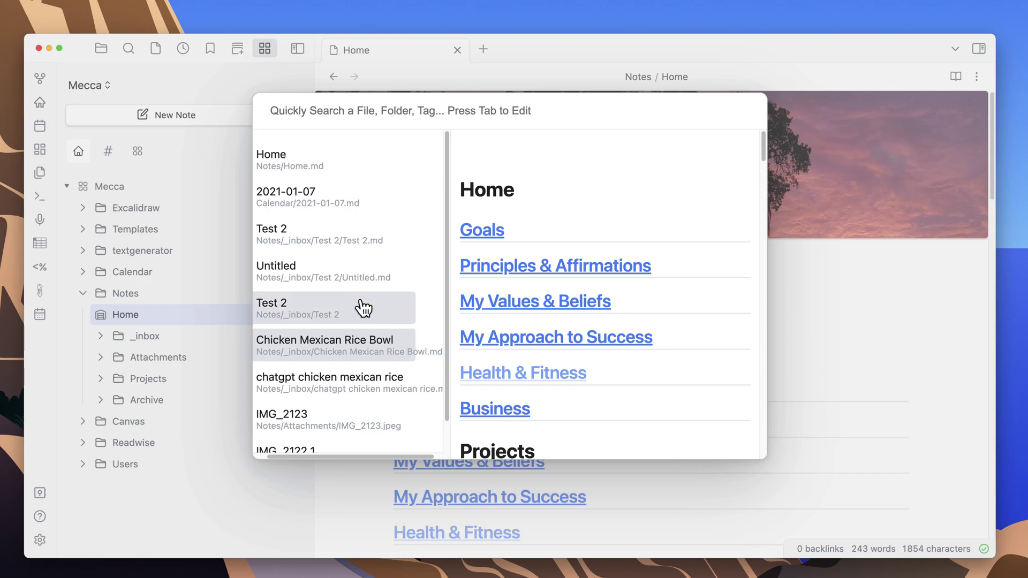
left_click(367, 345)
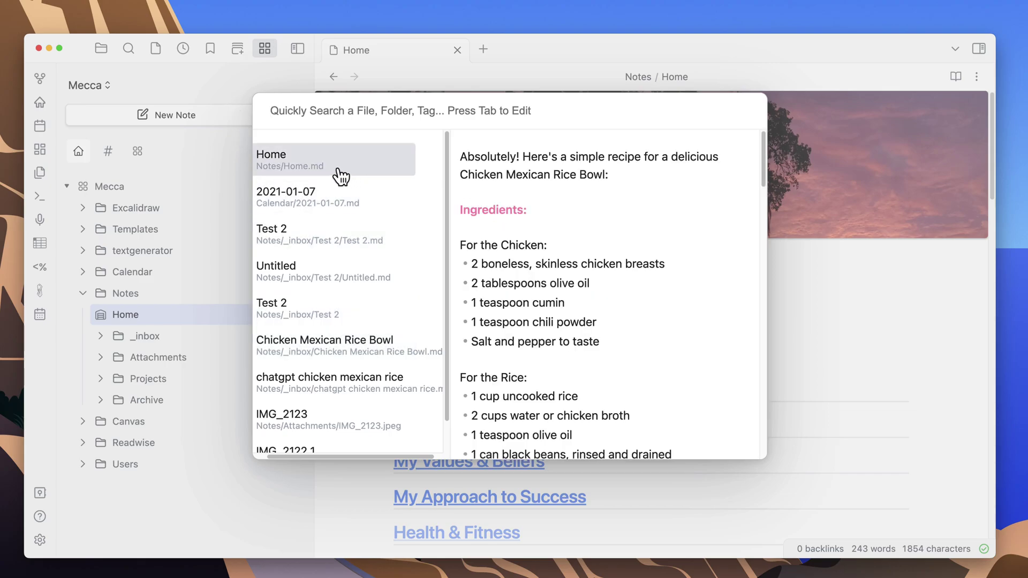
left_click(228, 88)
Create a new space named Test 1 that is synced to the Notes folder.
left_click(101, 81)
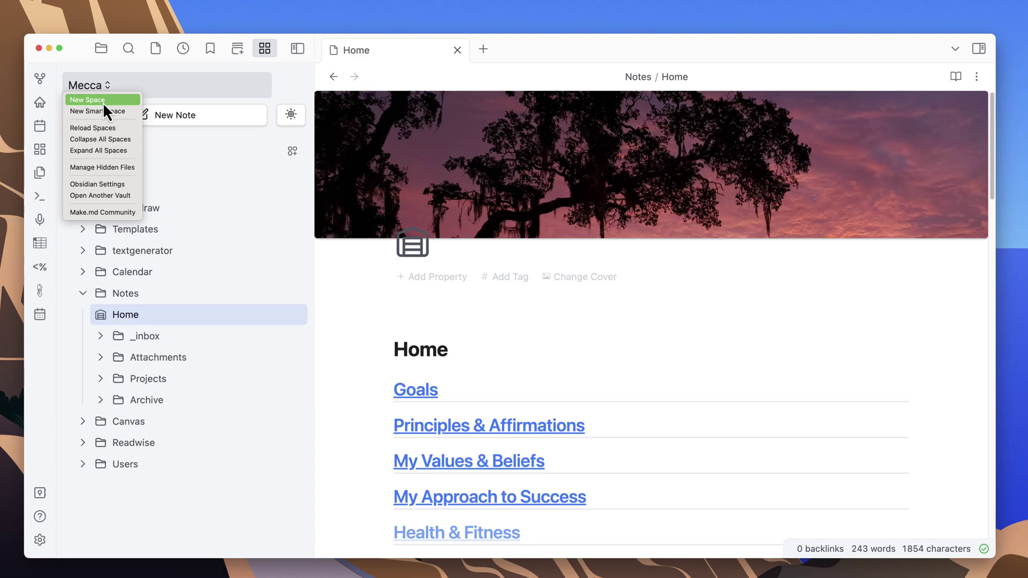
left_click(103, 102)
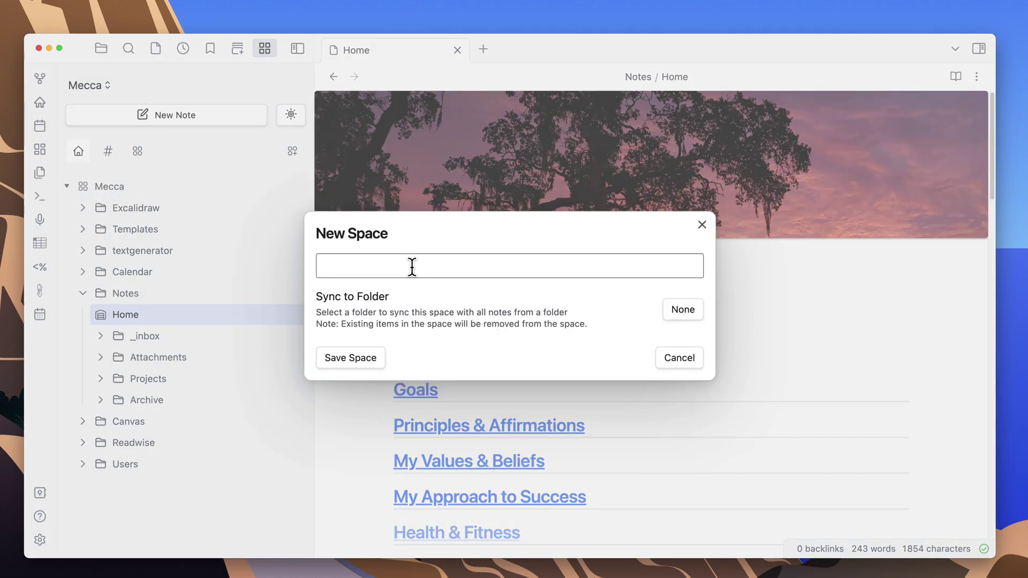
type("Test 1")
left_click(676, 311)
scroll(737, 434, "down", 3)
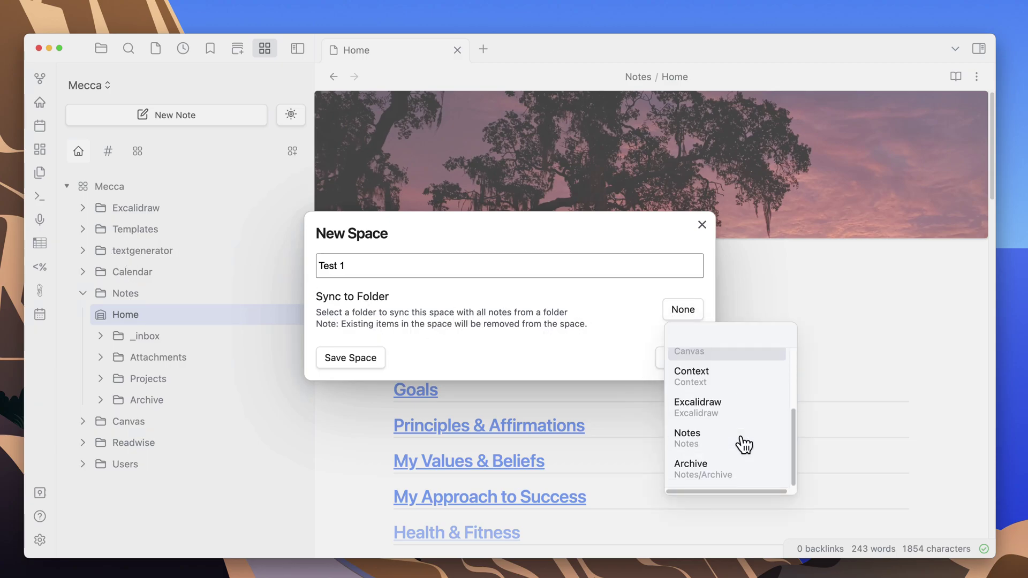
left_click(728, 434)
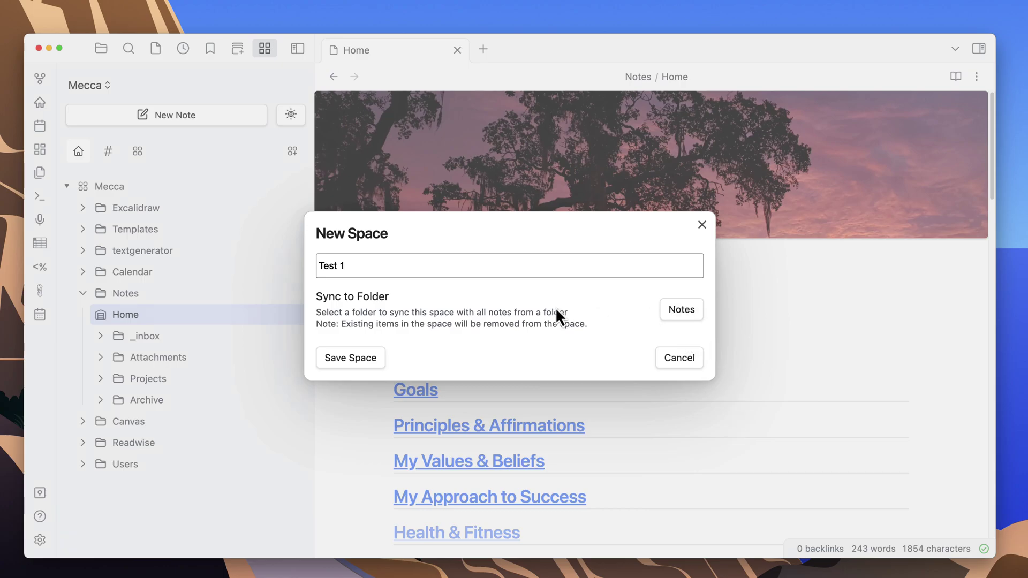
left_click(357, 356)
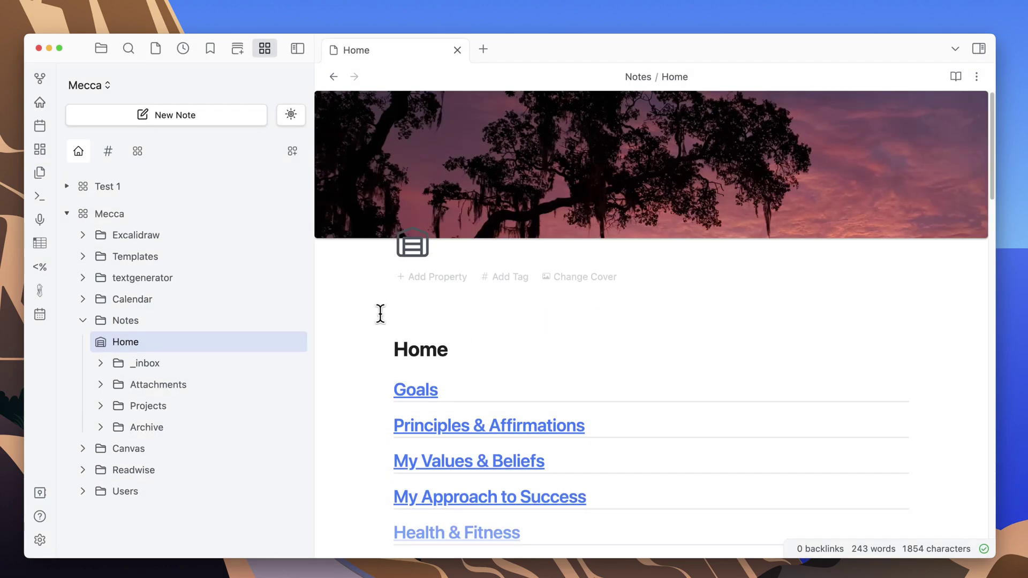
Collapse the Mecca space, and expand the Test 1 space to view its contents before collapsing it again.
left_click(66, 213)
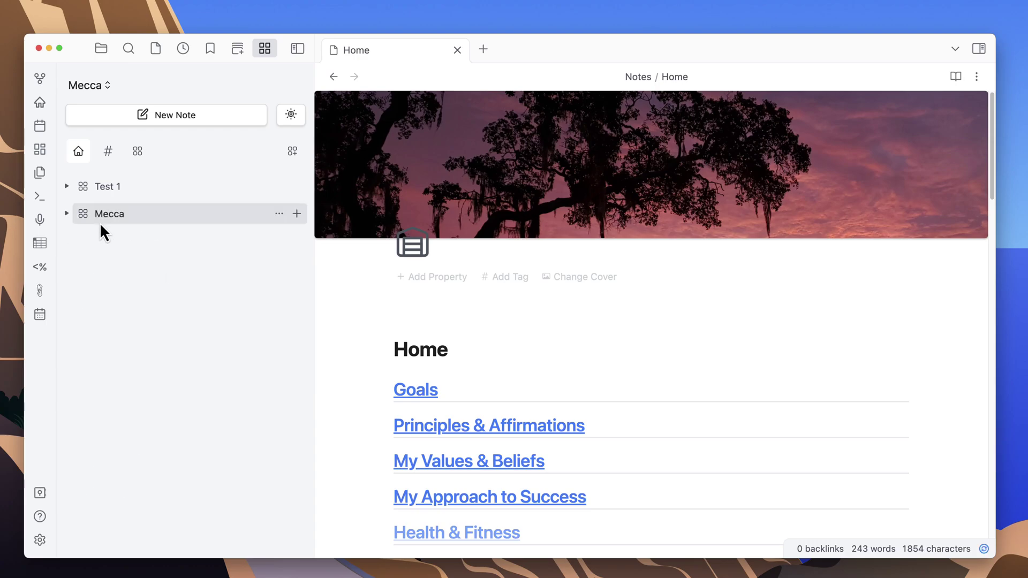
left_click(66, 187)
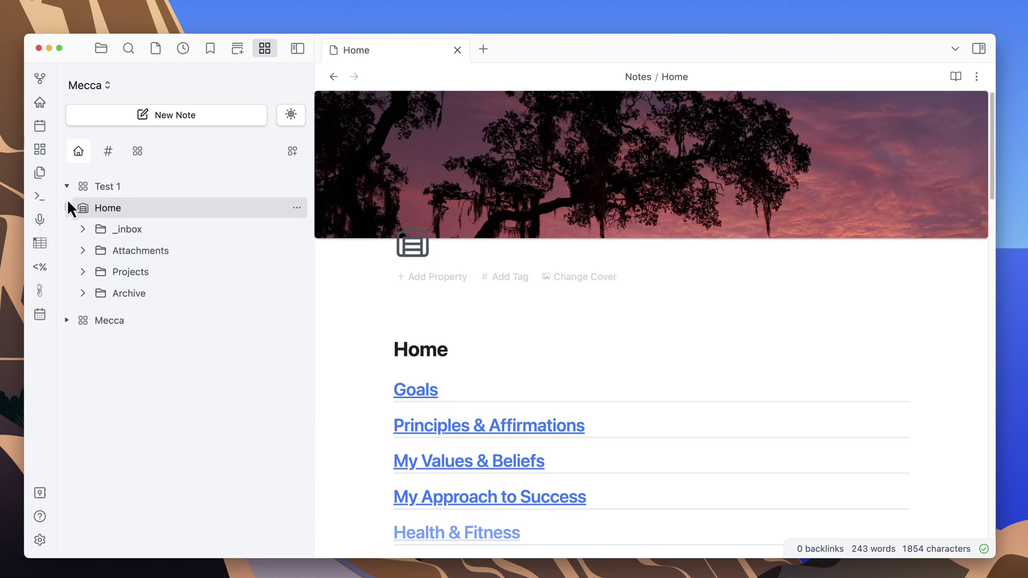
left_click(67, 185)
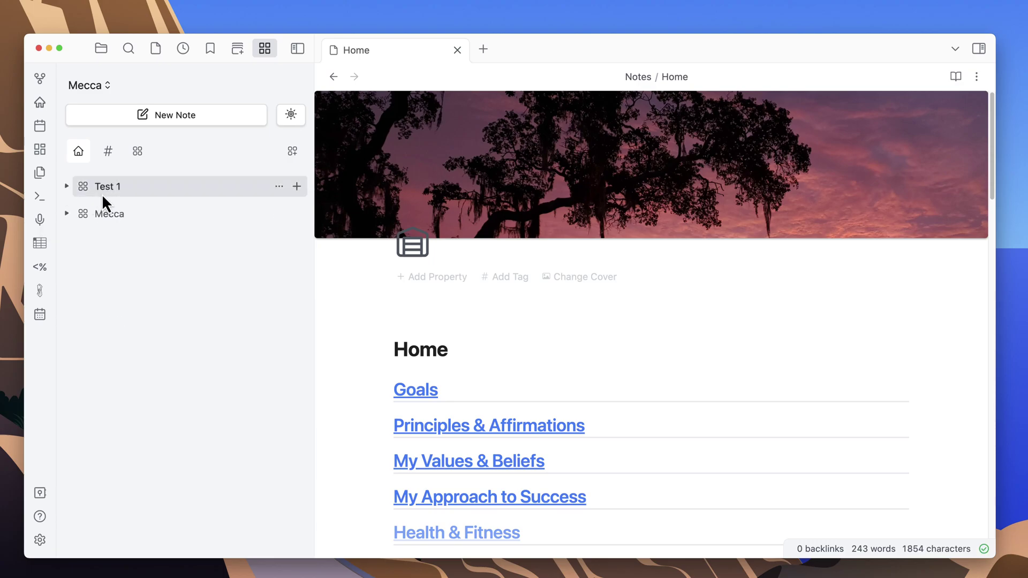
Create a second space named Test 2 with no synced folder, and expand it.
left_click(92, 86)
left_click(94, 101)
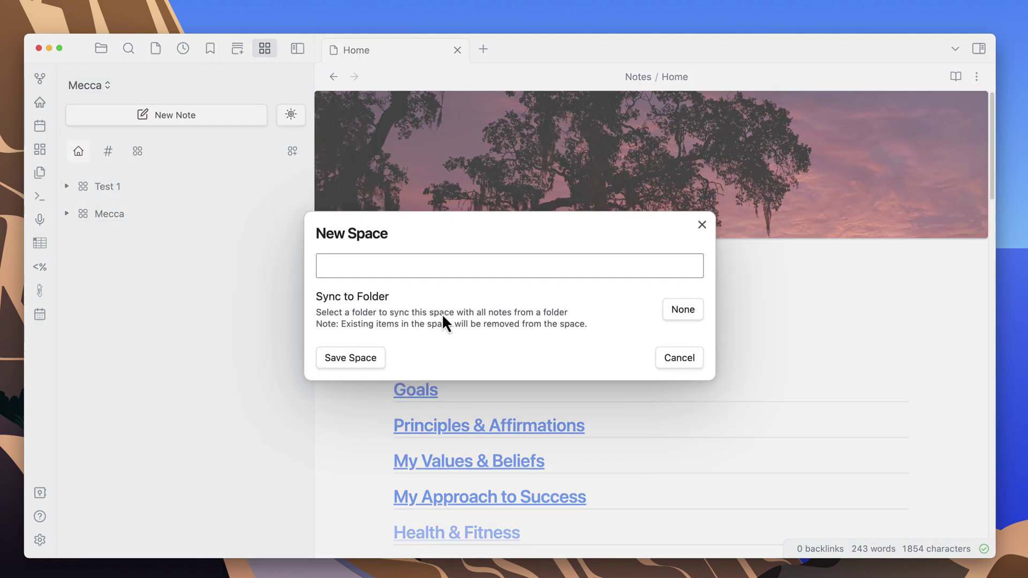
type("Test 2")
left_click(365, 365)
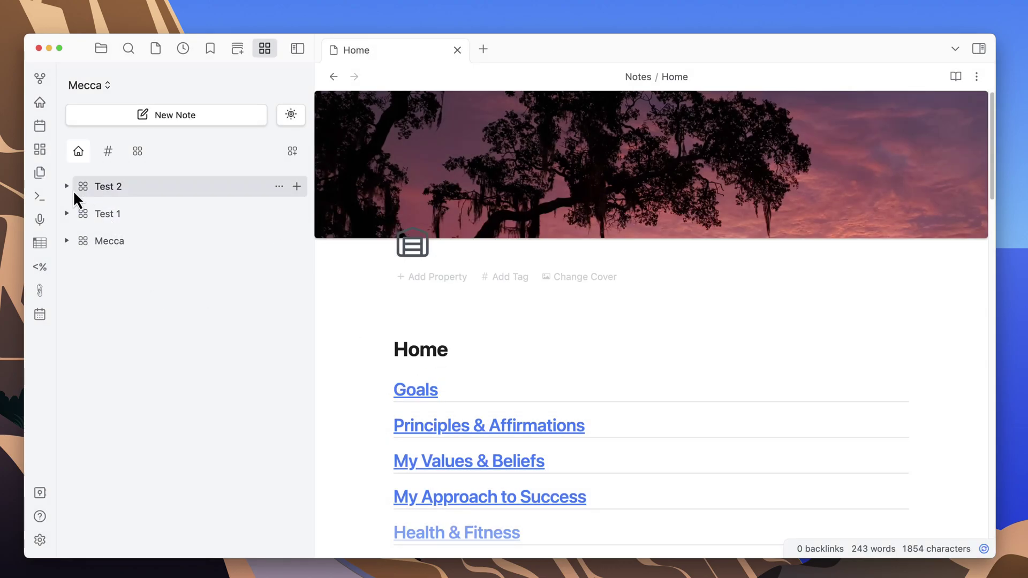
left_click(67, 186)
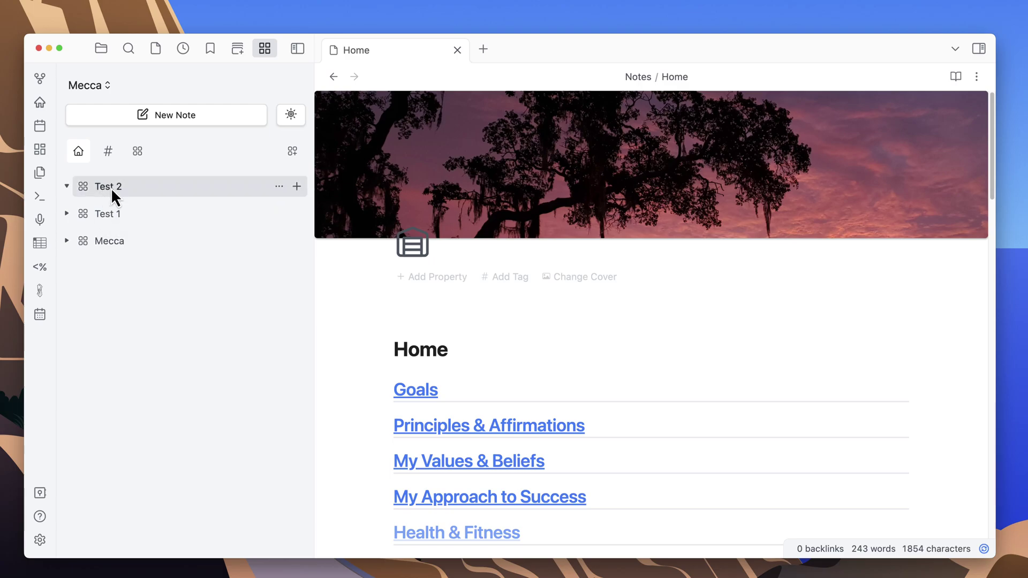
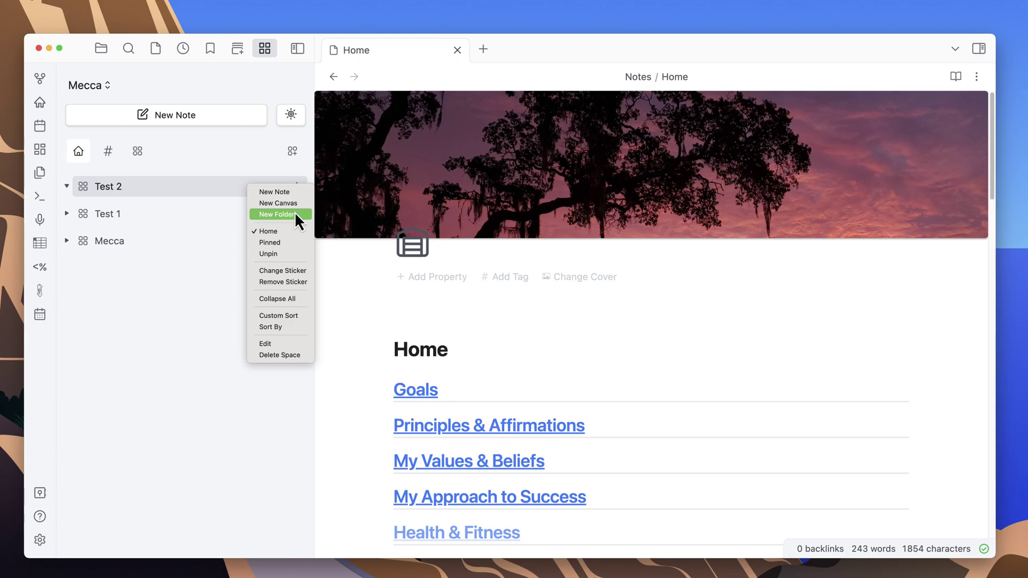
Add a new note to the Test 2 space and write "some text" as its first line.
left_click(291, 194)
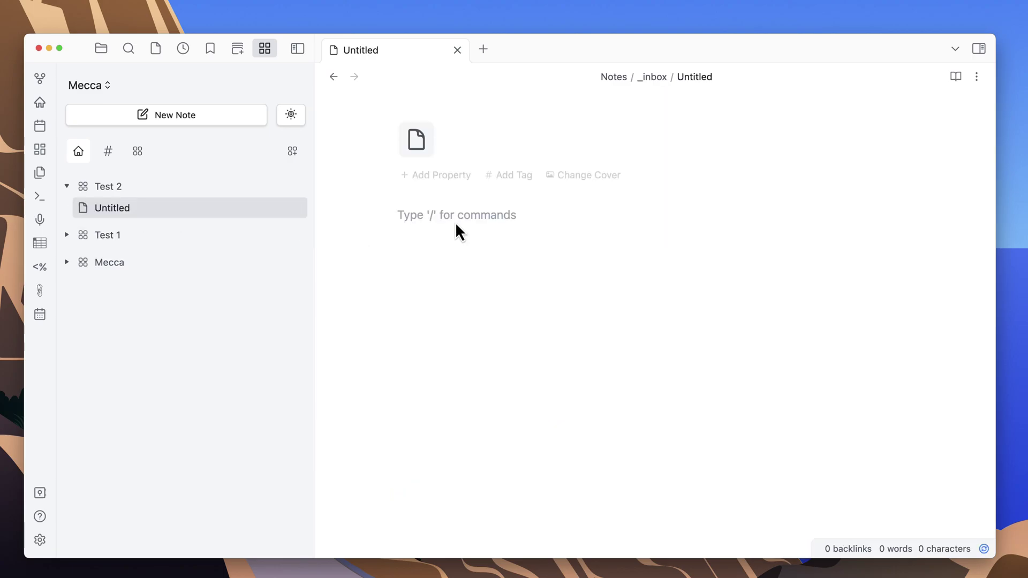
type("some text")
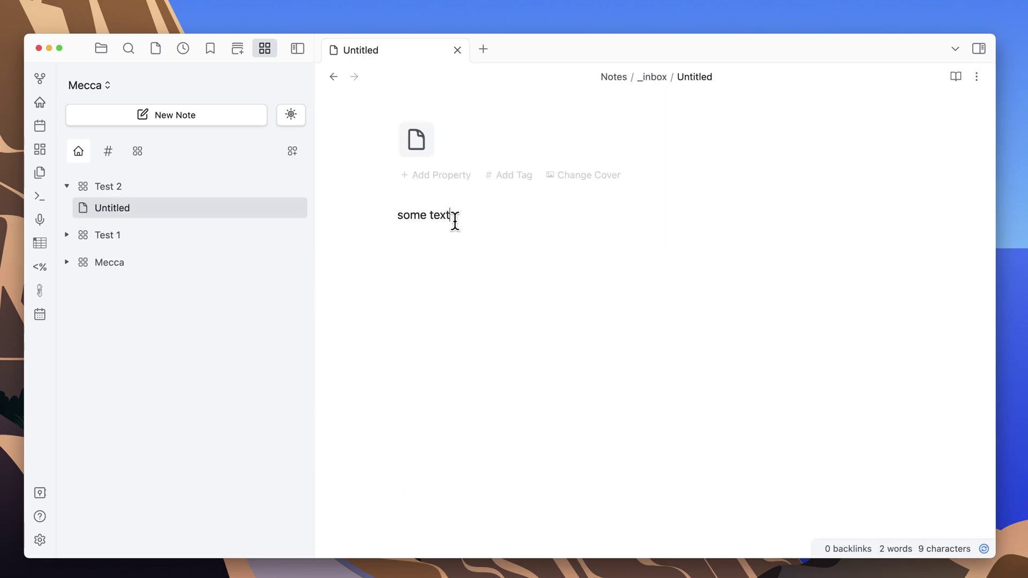
key("Return")
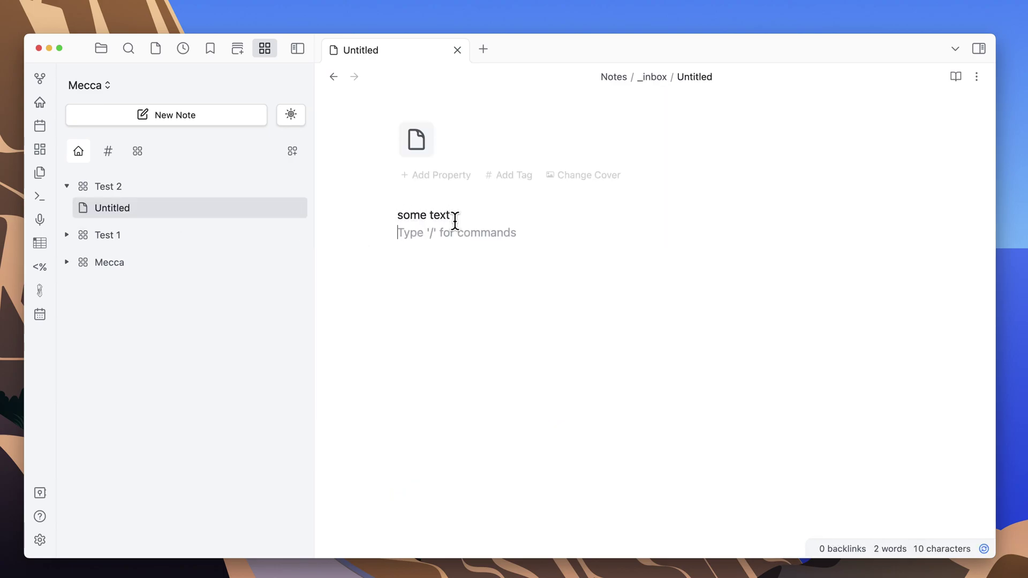
Rename the untitled note as "test 2 file" and give it a red heart sticker.
right_click(137, 210)
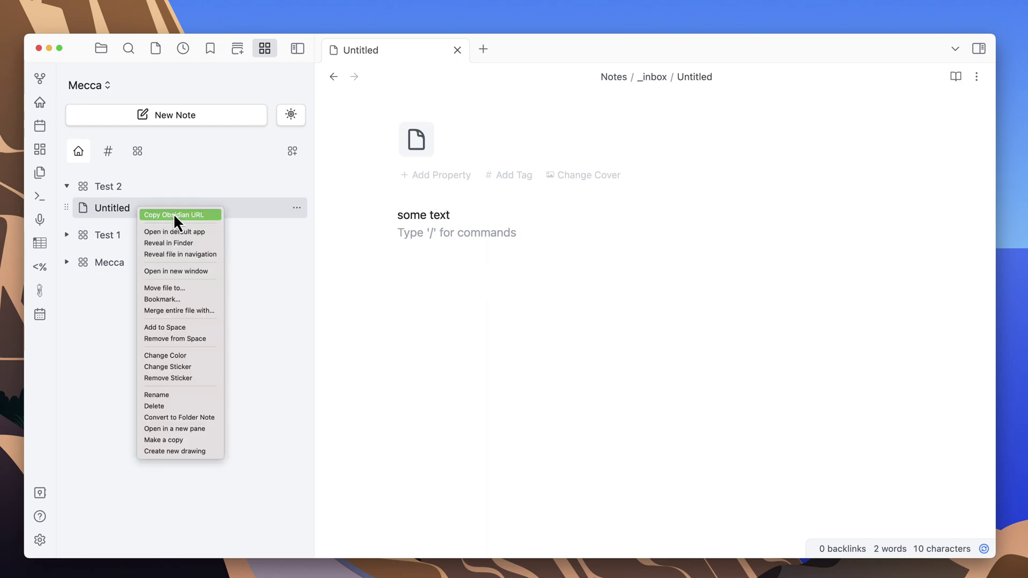
left_click(169, 395)
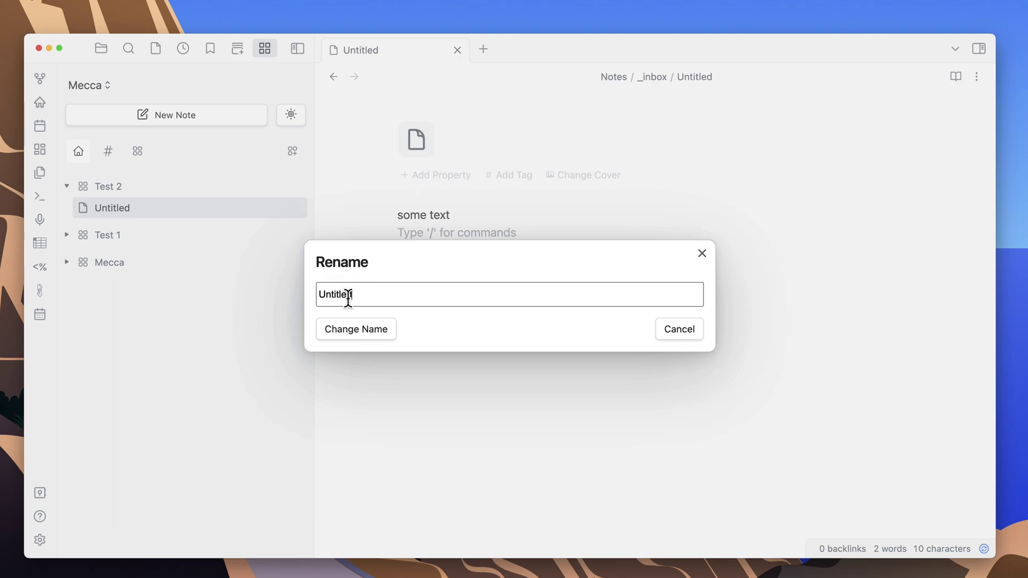
type("test 2 file")
key("Return")
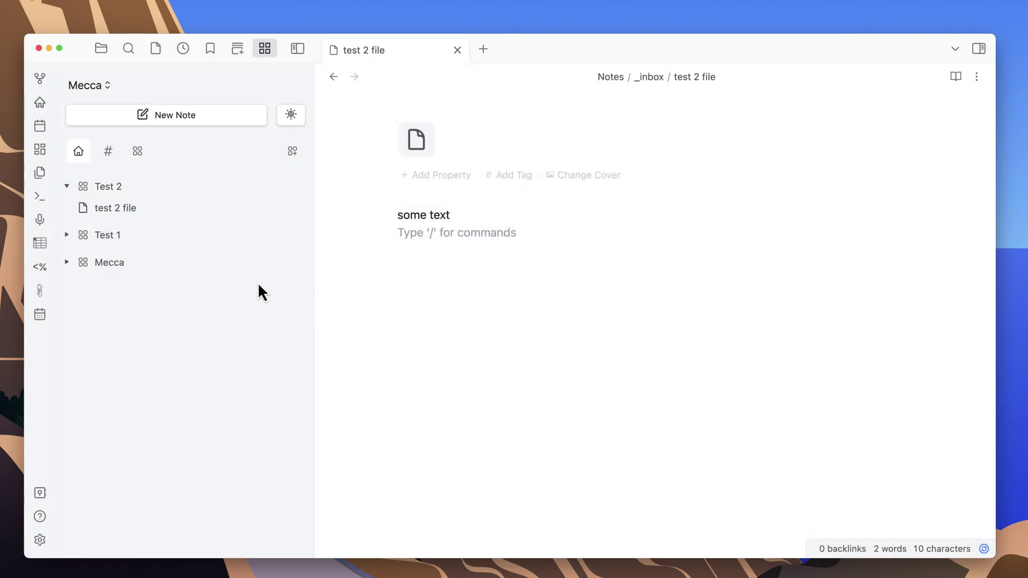
left_click(83, 208)
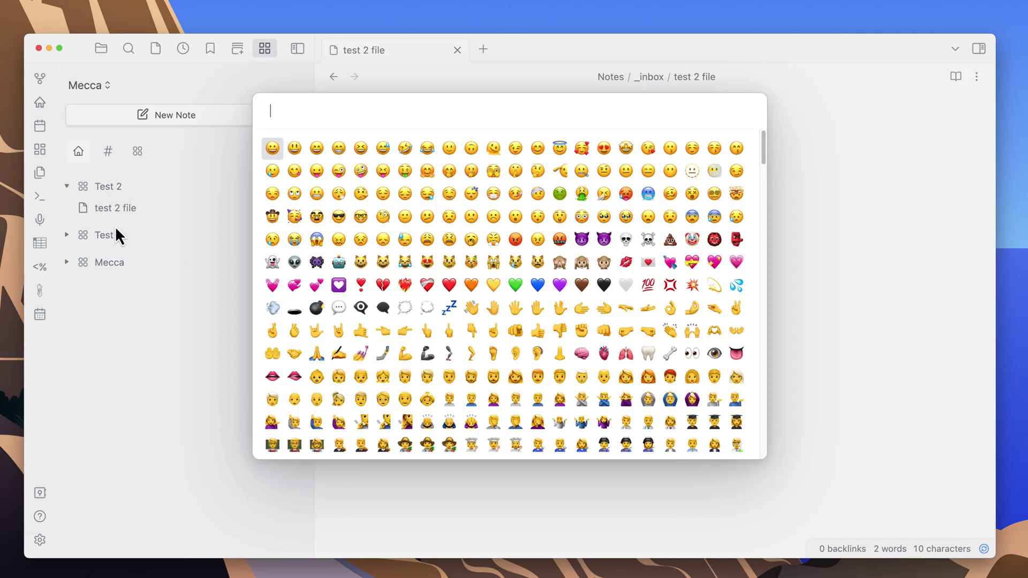
left_click(453, 286)
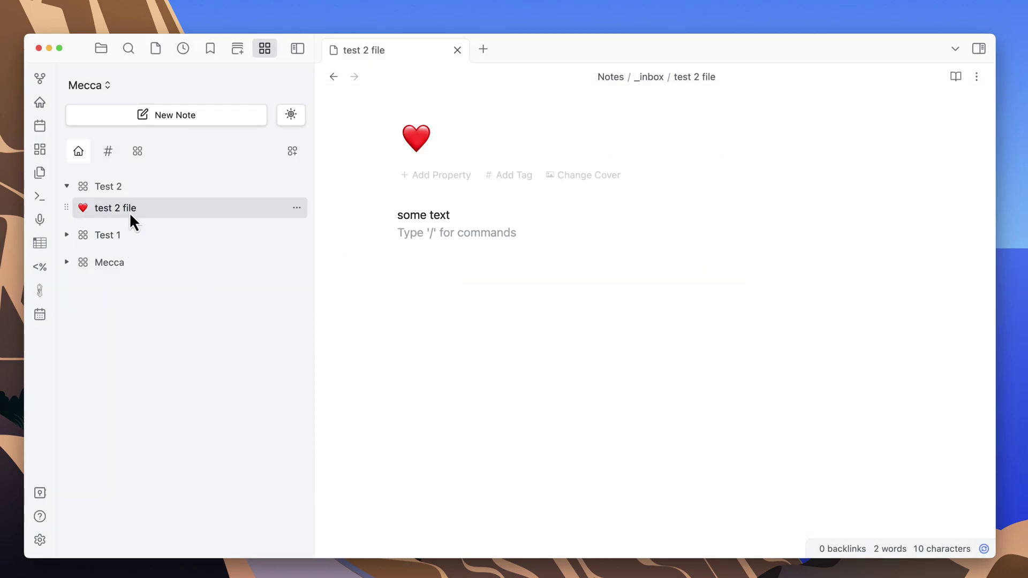
Create a folder named "Test 2 Folder" in the Test 2 space.
right_click(225, 185)
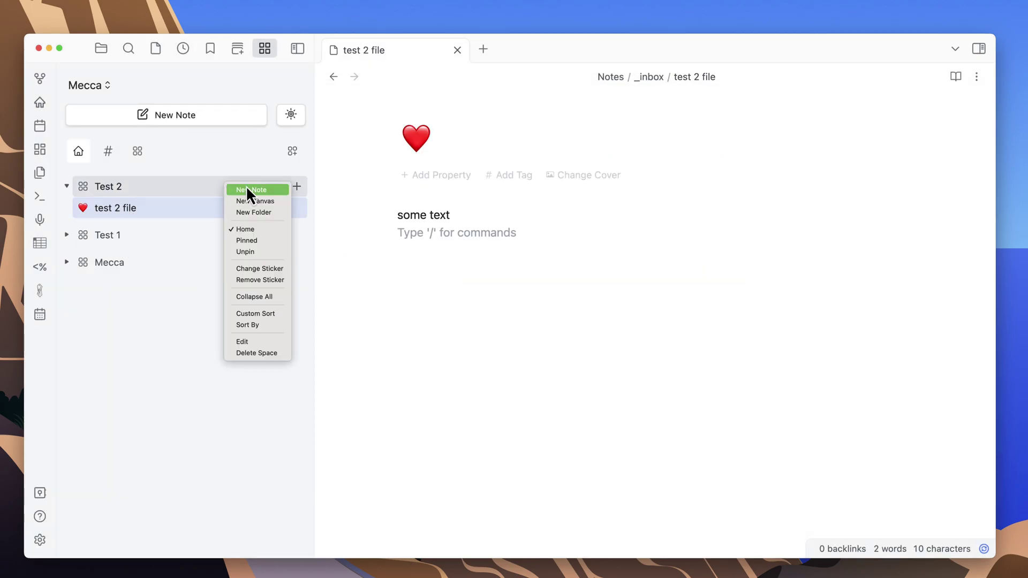
left_click(280, 213)
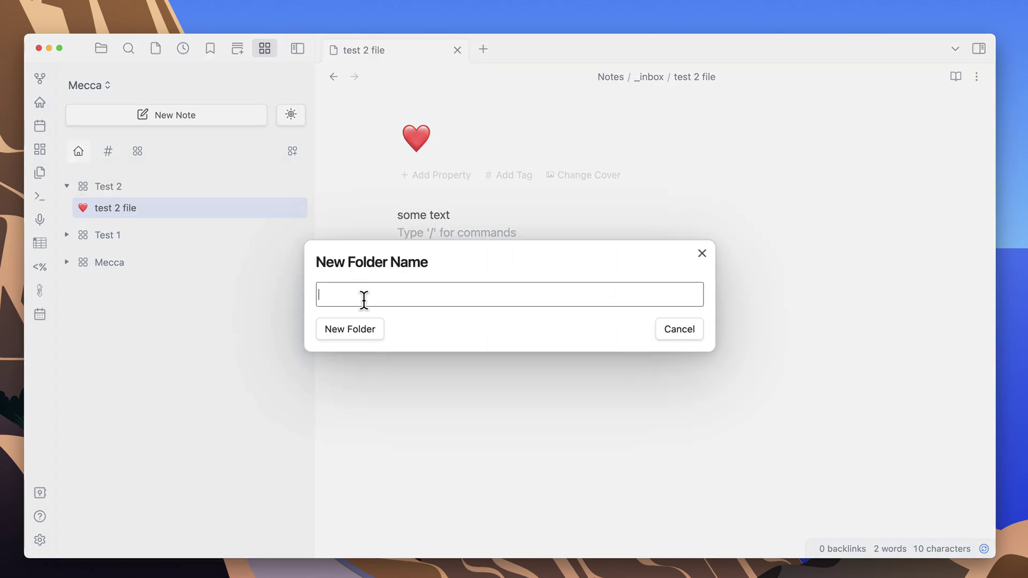
type("Test 2 Folder")
left_click(351, 328)
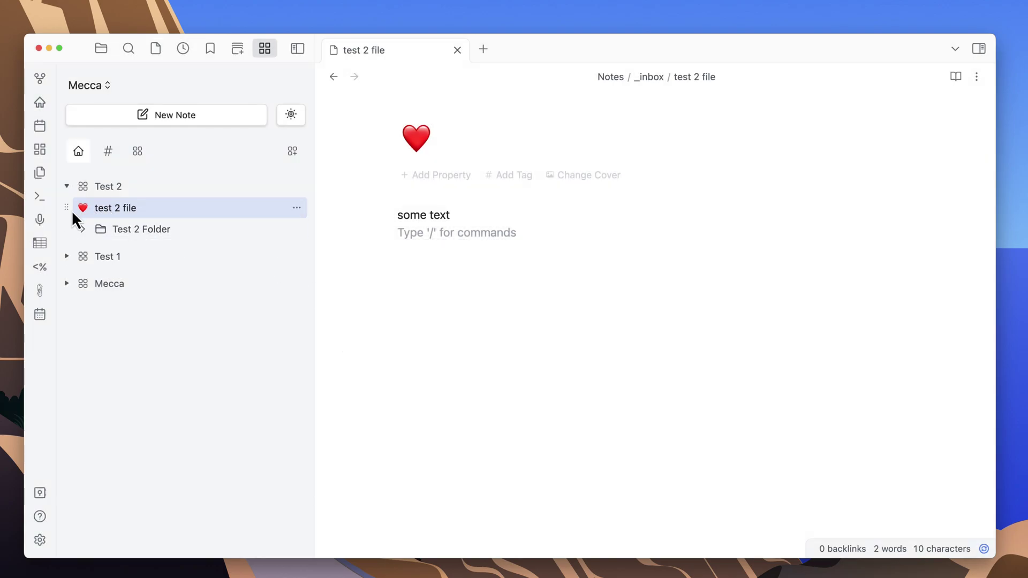
Move test 2 file into Test 2 Folder, check the folder's contents, and collapse the Test 2 space.
left_click_drag(66, 210, 86, 233)
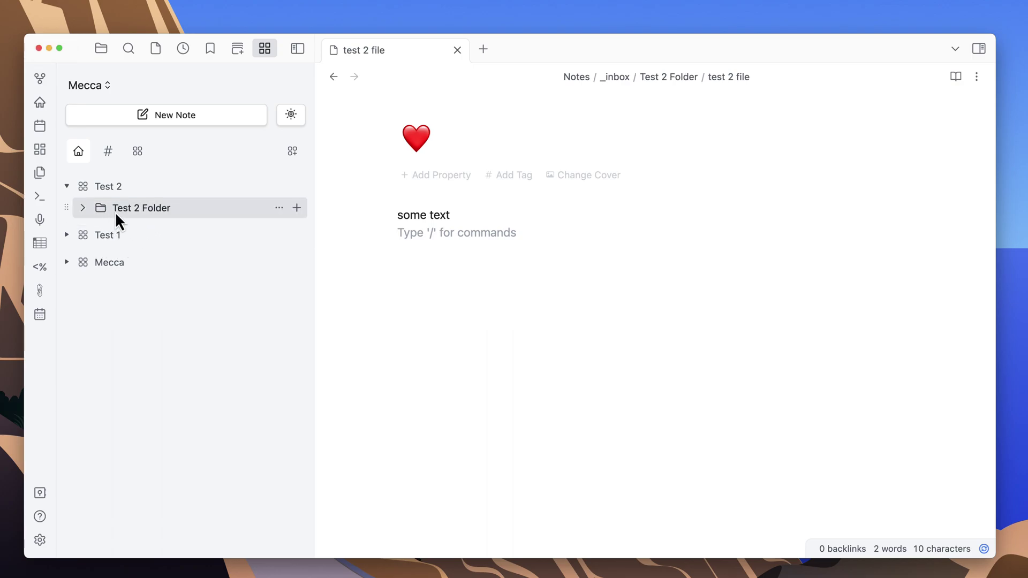
left_click(85, 209)
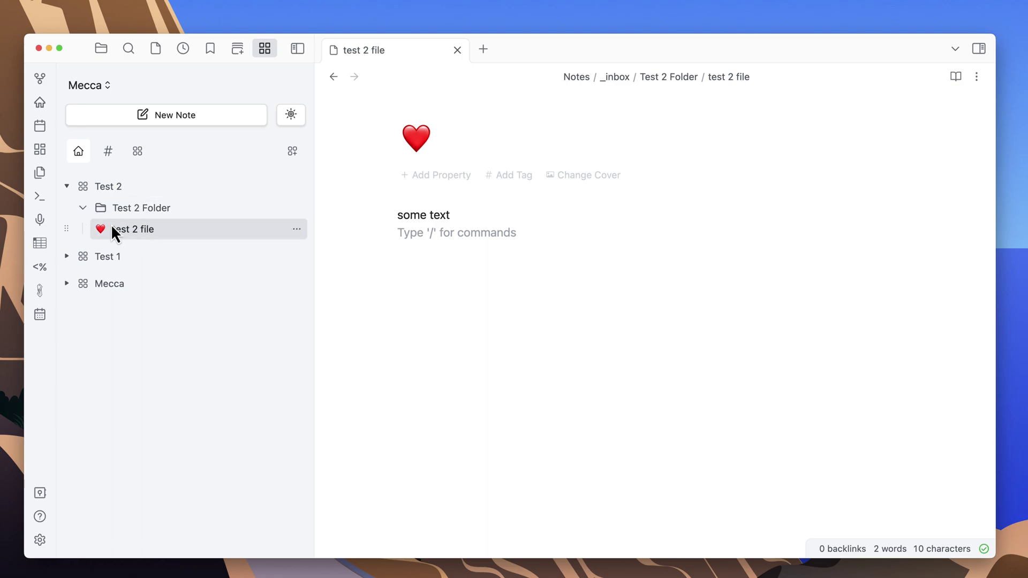
left_click(67, 187)
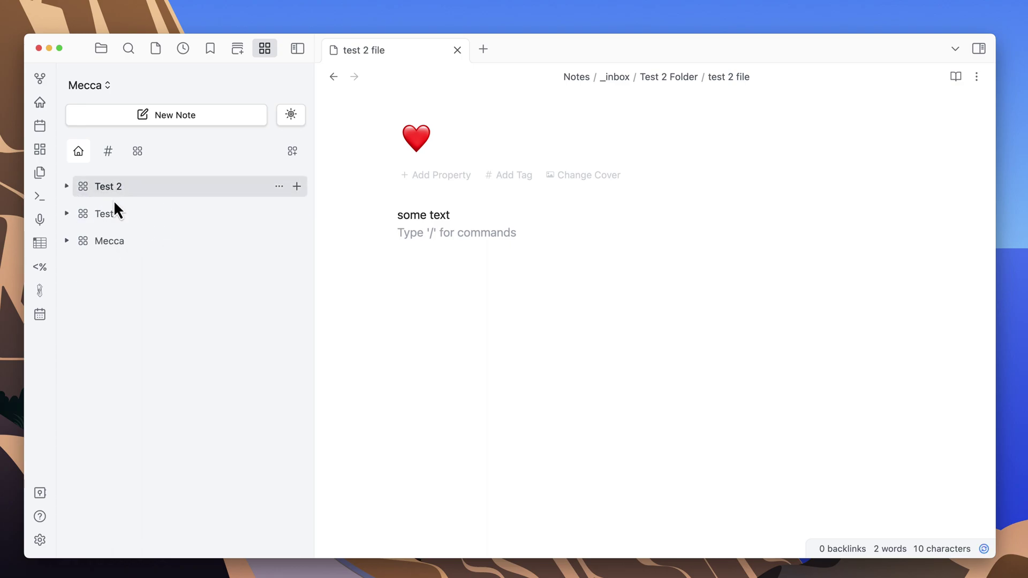
Start a new smart space and name it "Daily Notes".
left_click(104, 87)
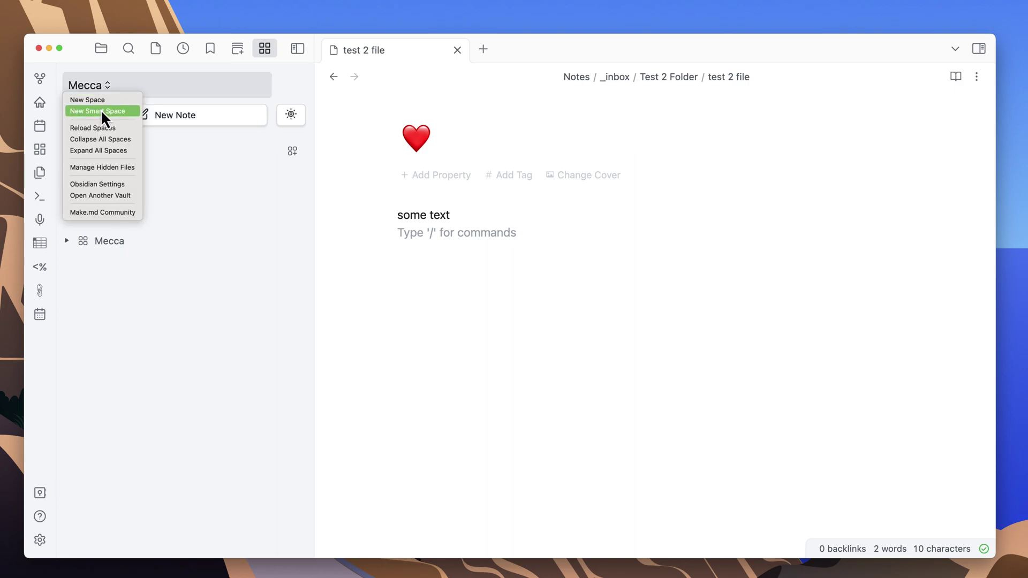
left_click(101, 110)
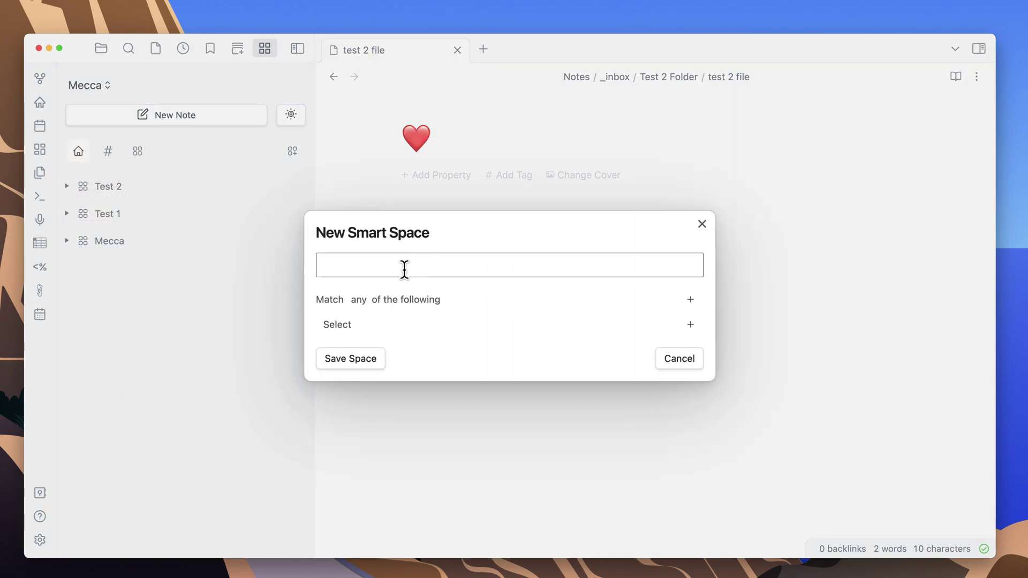
type("Dail")
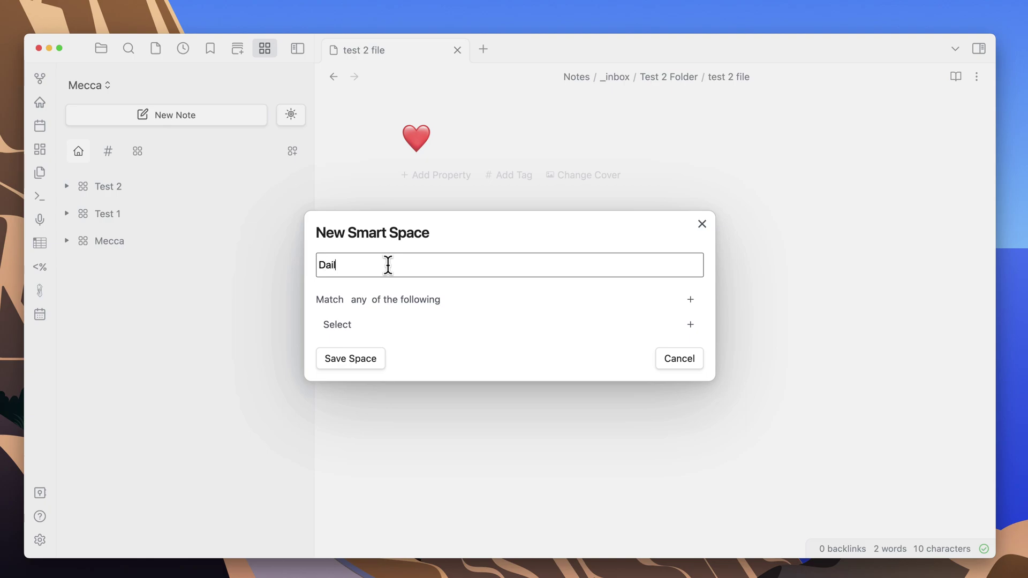
type("y Notes")
Filter the Daily Notes smart space to match notes whose tags is any of #dailynote, and save the space.
left_click(342, 328)
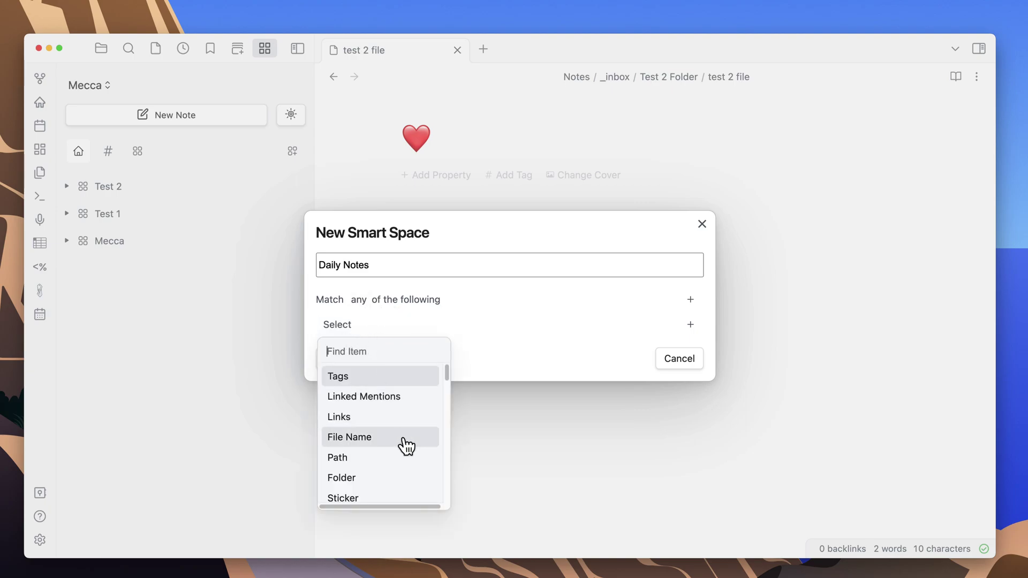
mouse_move(447, 377)
left_mouse_down()
mouse_move(445, 521)
mouse_move(450, 371)
left_mouse_up()
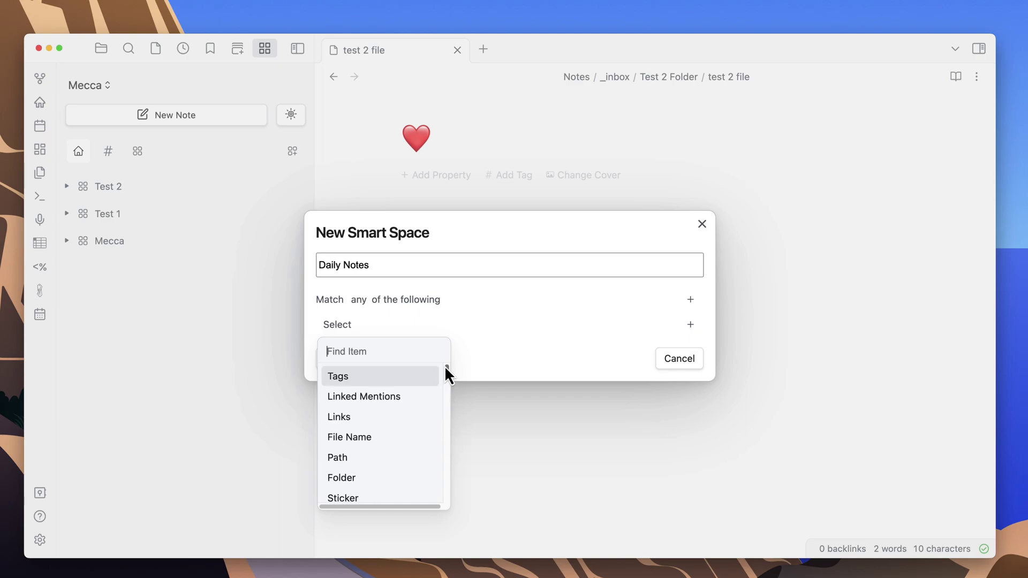
left_click(378, 383)
left_click(372, 327)
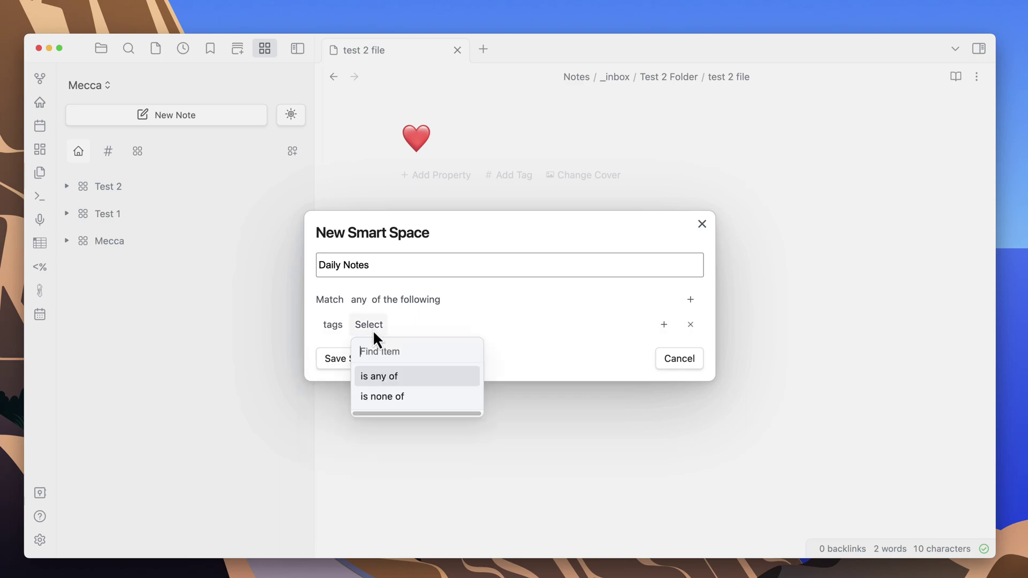
left_click(381, 379)
left_click(438, 328)
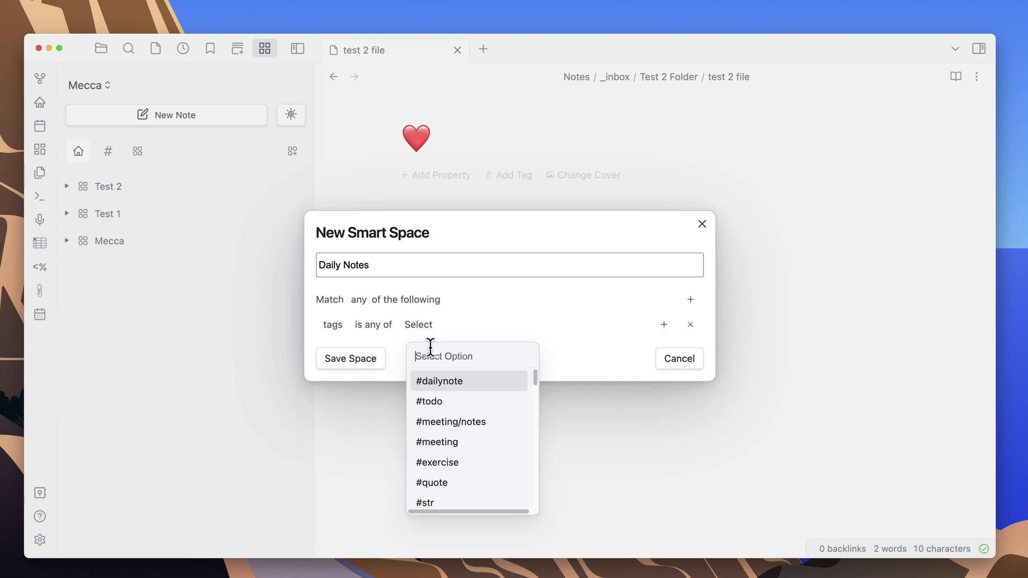
left_click(460, 382)
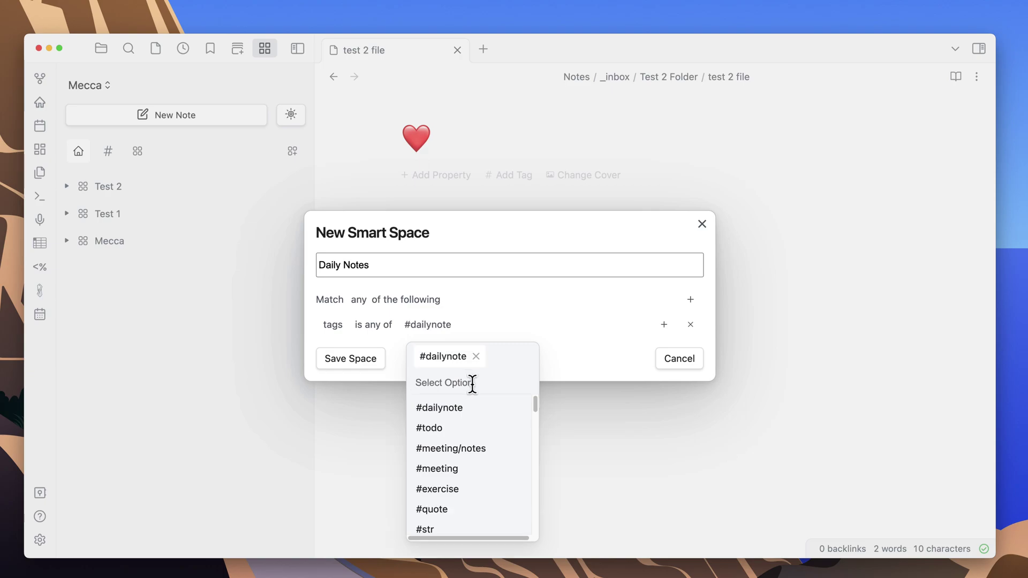
left_click(541, 349)
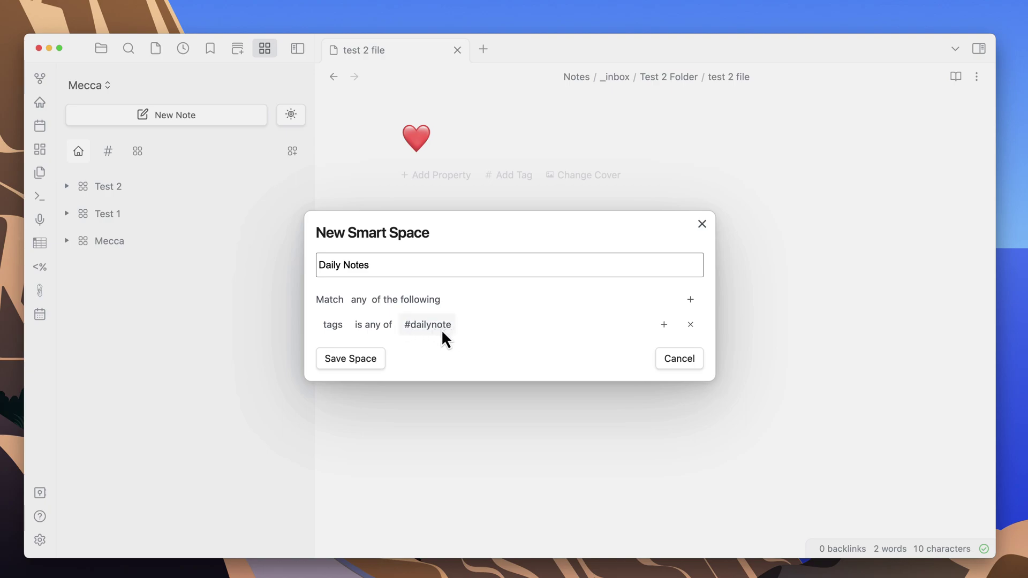
left_click(689, 300)
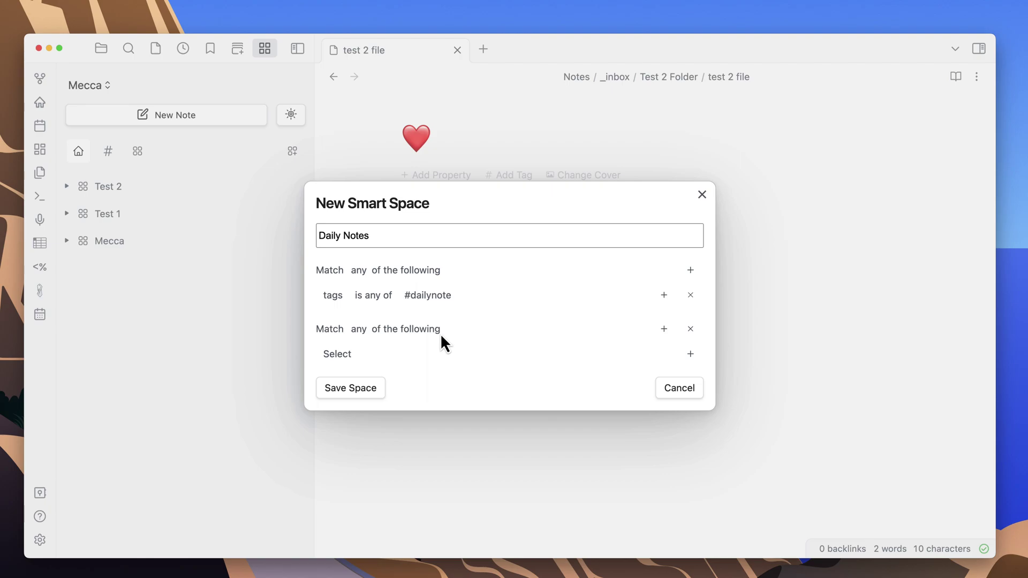
left_click(351, 359)
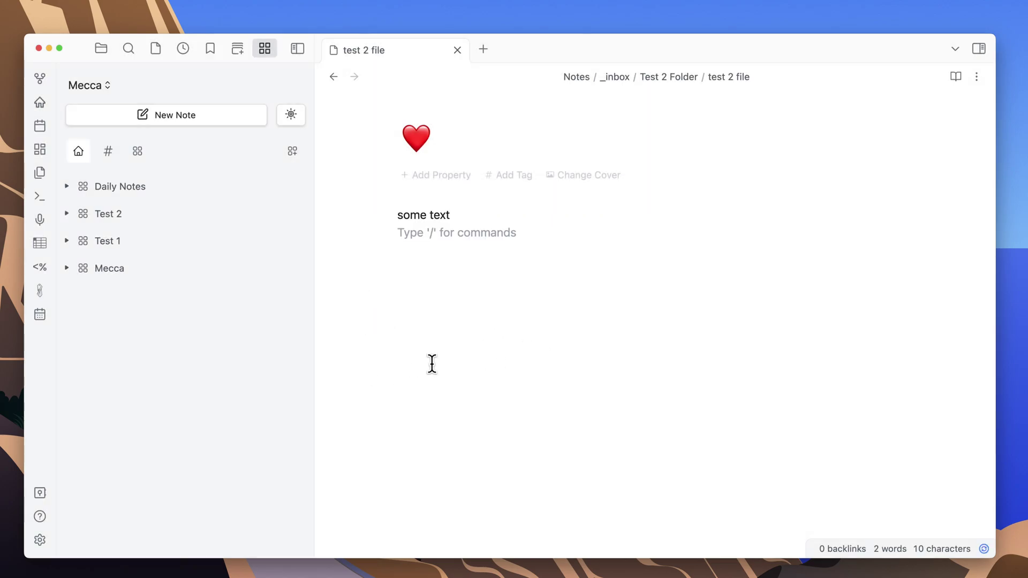
Check the notes listed under the Daily Notes space, collapse the list, and open the space itself.
left_click(68, 187)
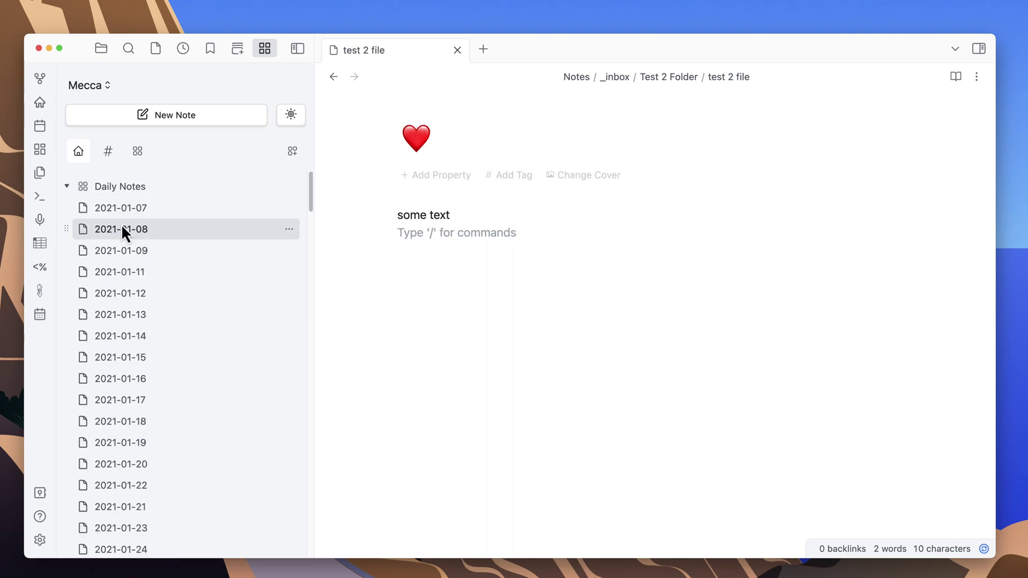
left_click(68, 186)
left_click(127, 188)
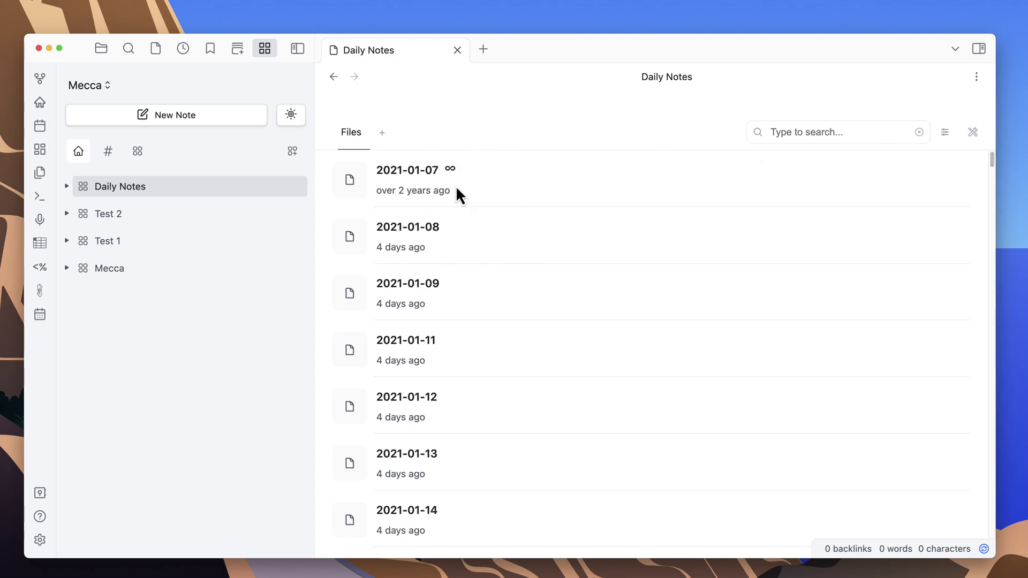
Try out Table View and Card View for the Daily Notes files.
left_click(945, 134)
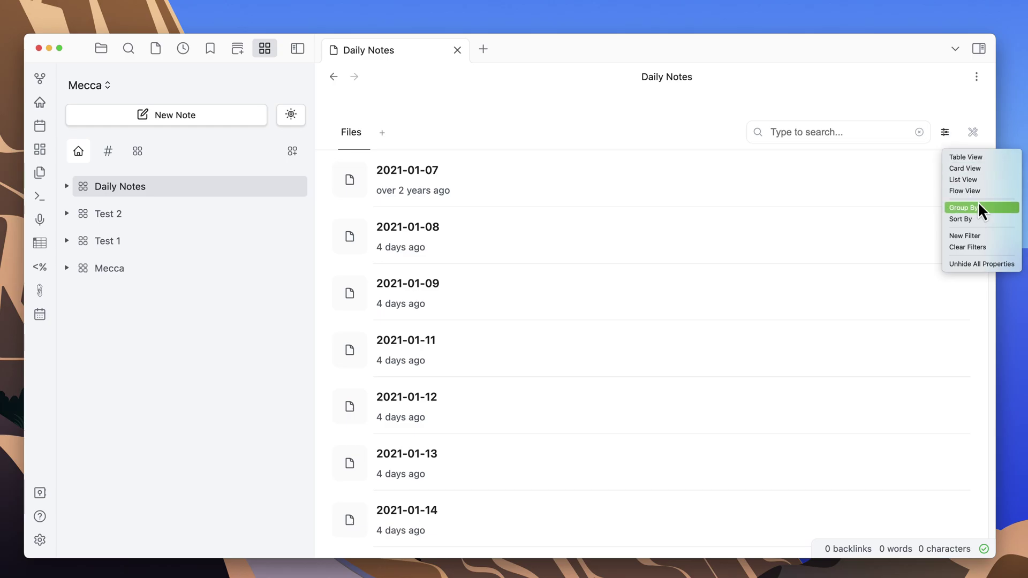
left_click(970, 159)
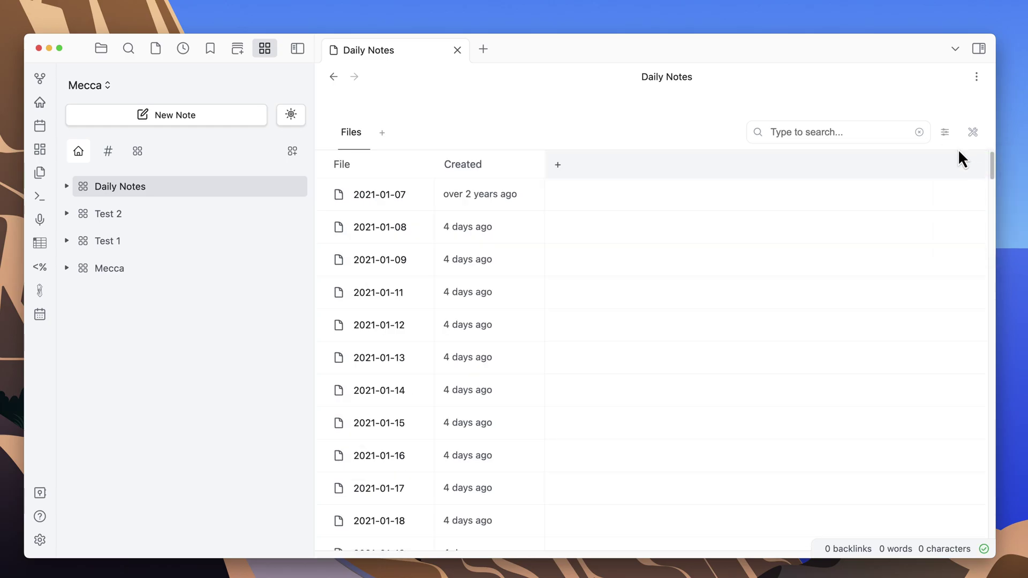
left_click(946, 132)
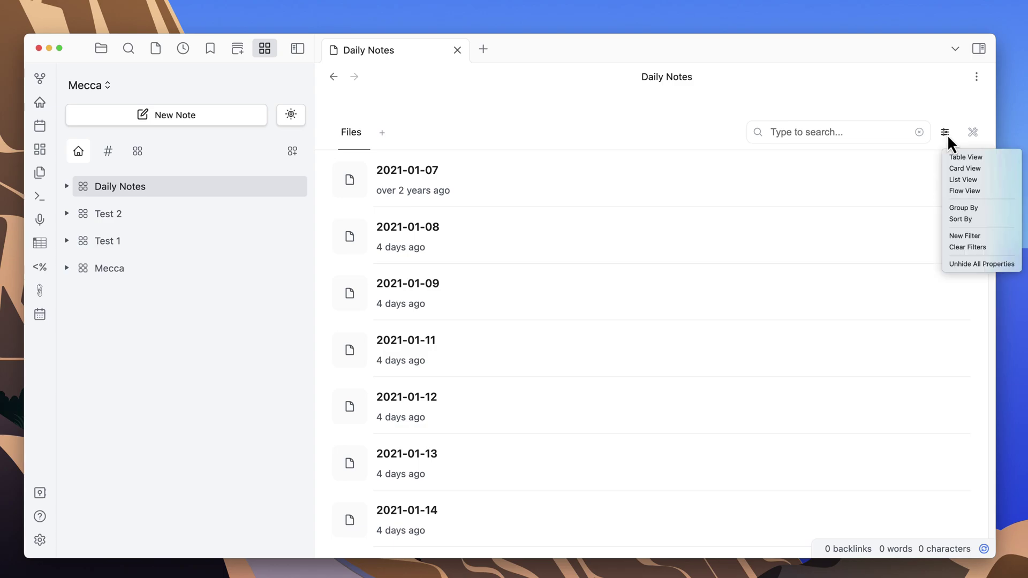
left_click(960, 167)
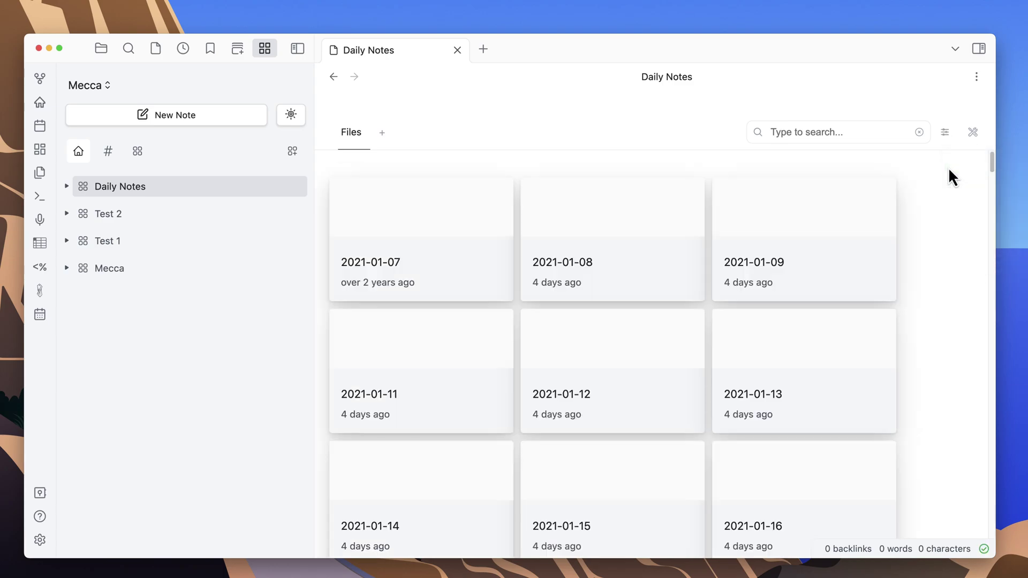
Show the Daily Notes files in Flow View and write "asdfas" under the second note's Nightly Journal heading.
left_click(945, 133)
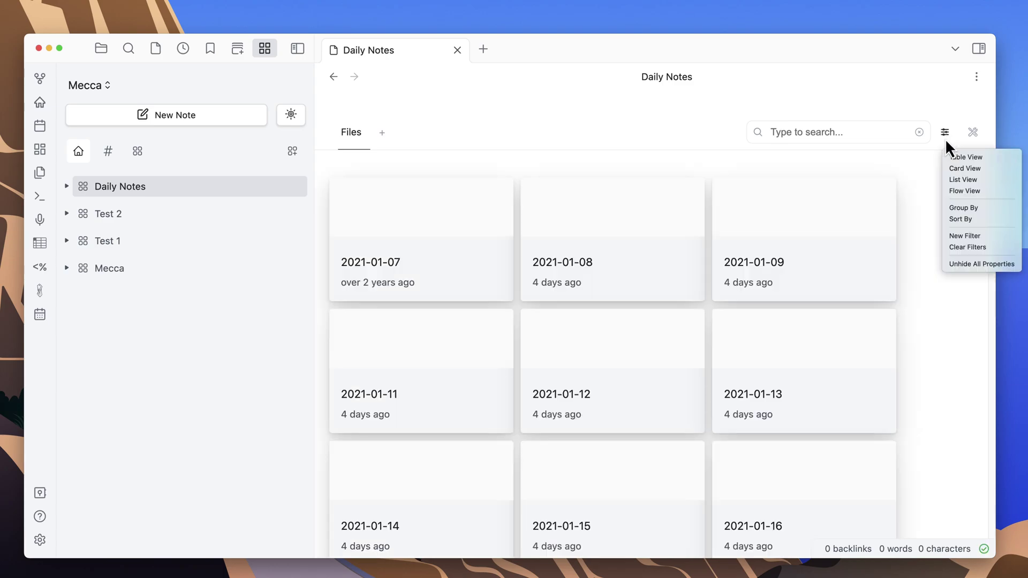
left_click(968, 190)
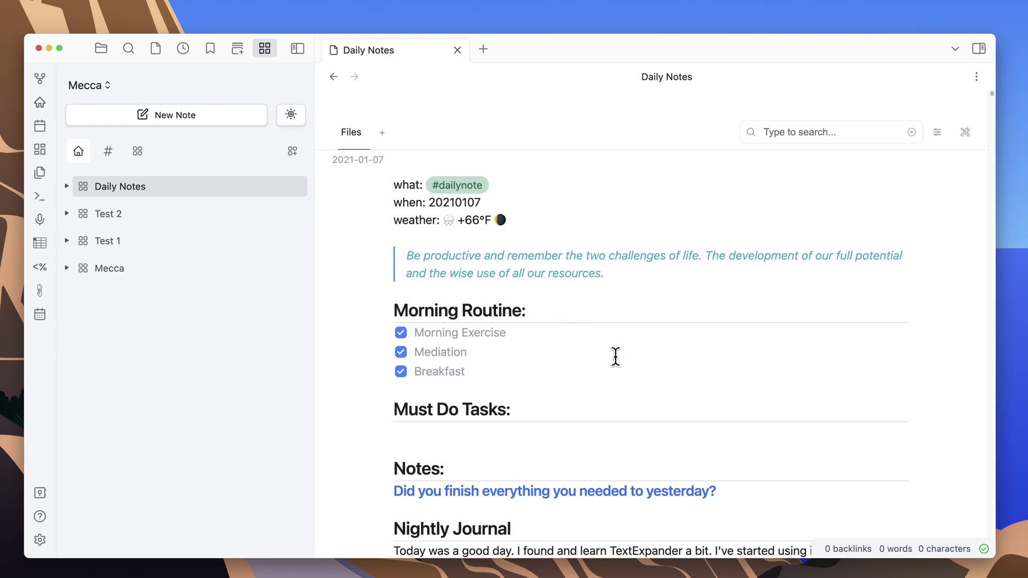
scroll(616, 356, "down", 5)
scroll(615, 356, "up", 10)
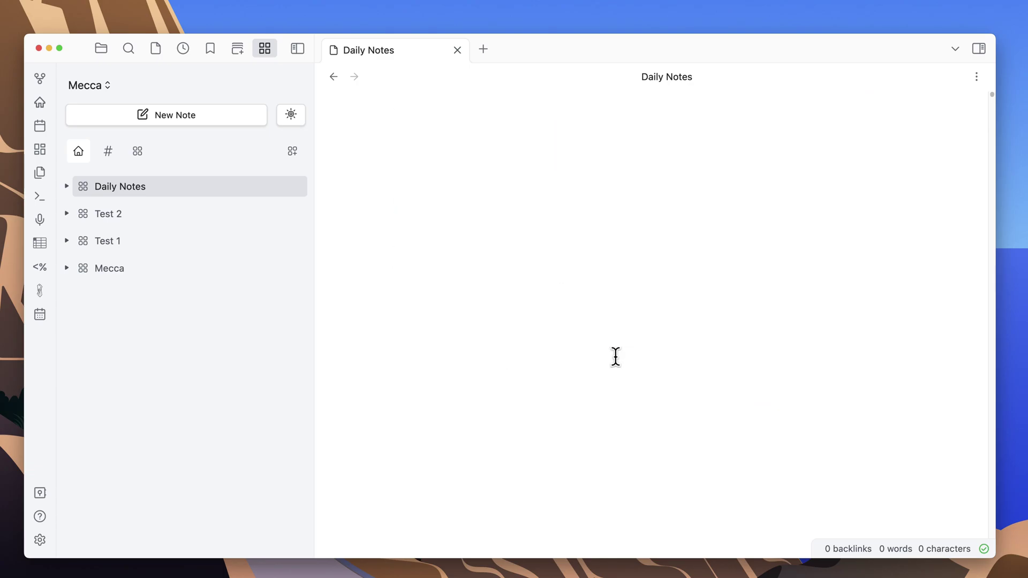
scroll(618, 364, "down", 5)
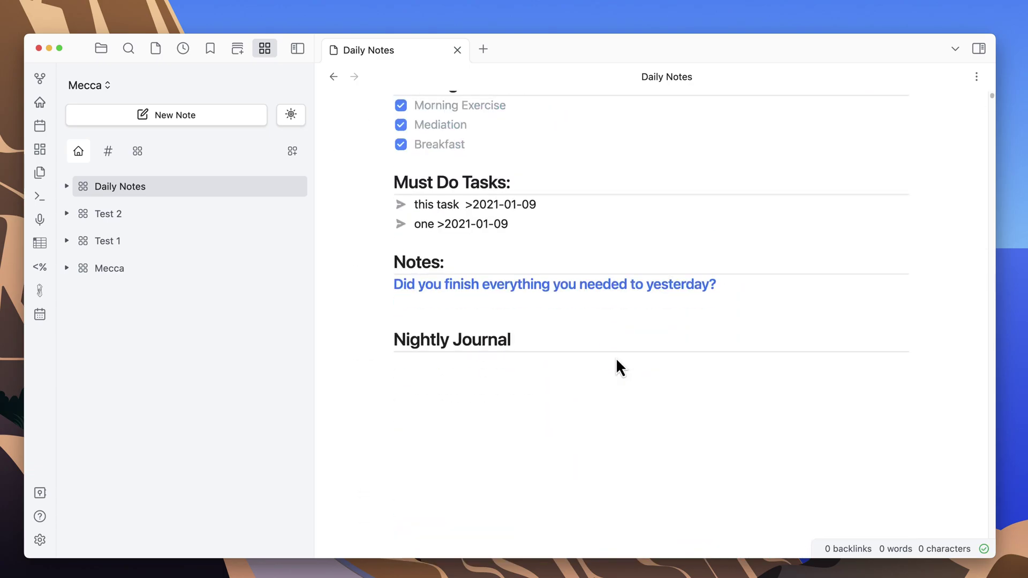
scroll(615, 356, "down", 3)
left_click(568, 313)
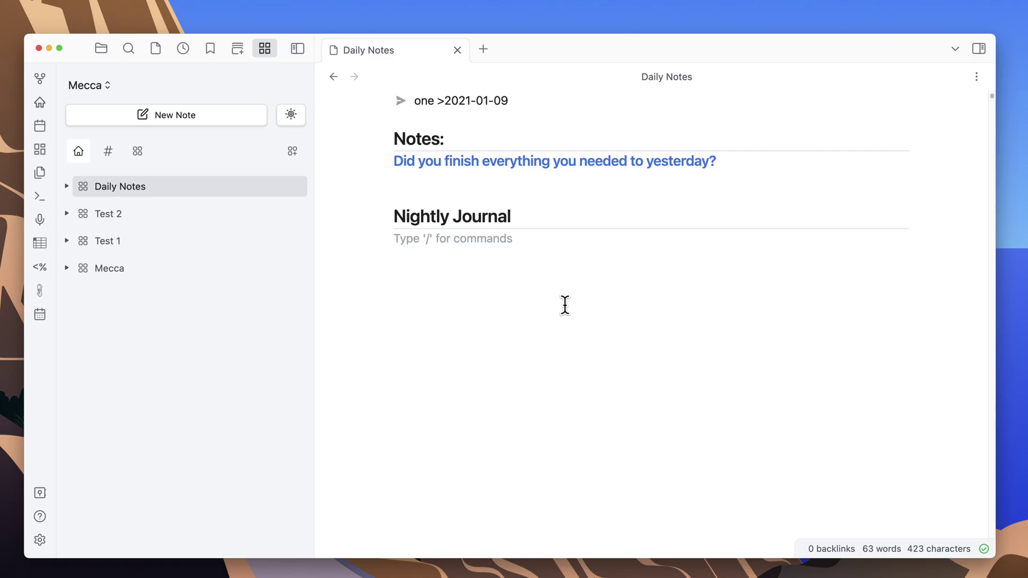
type("asdfas")
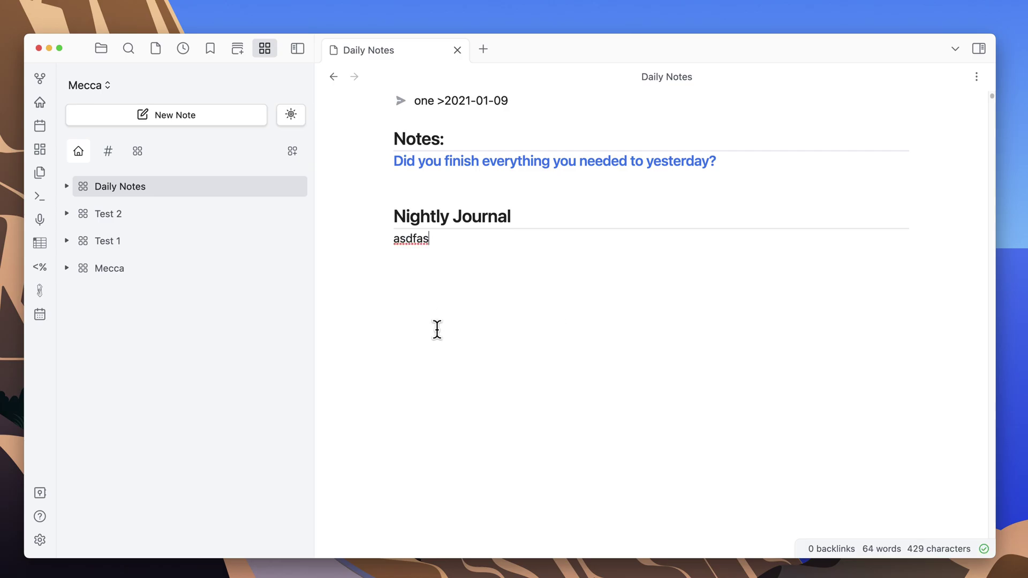
Switch the Daily Notes files back to Table View.
scroll(592, 283, "up", 5)
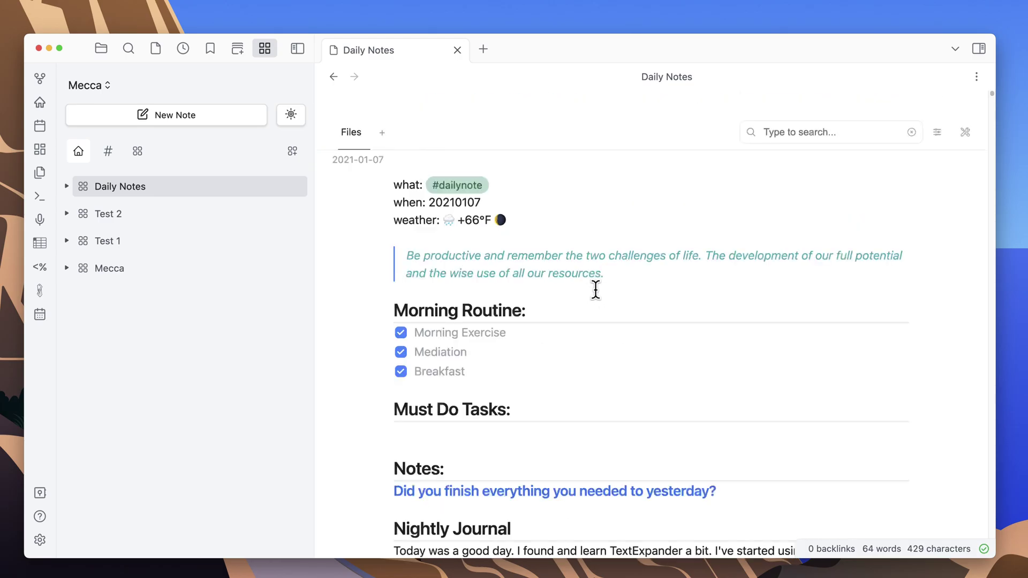
left_click(936, 134)
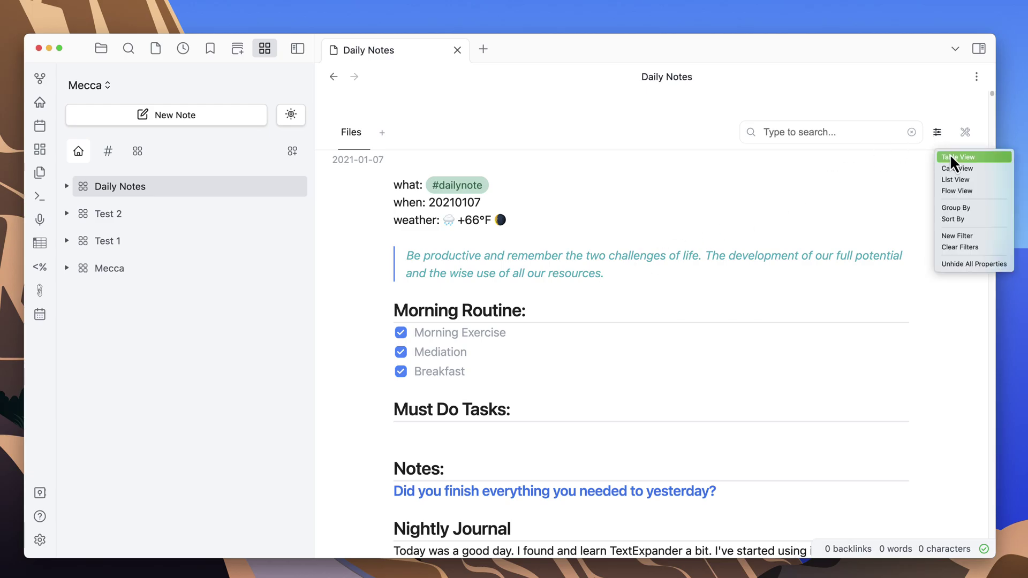
left_click(949, 157)
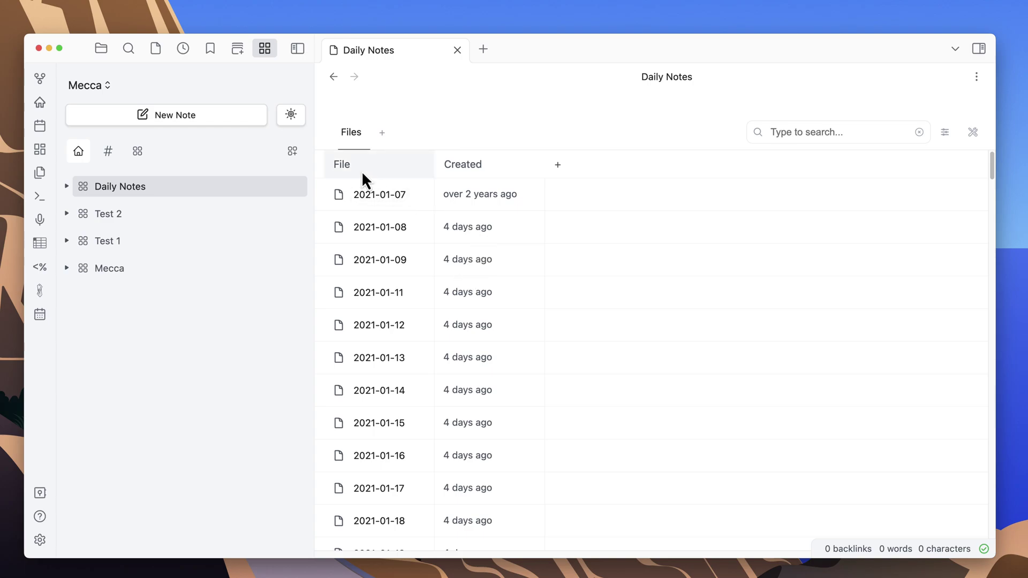
Add a property column named "Extension" of type Look Up that reads File.Extension, and save the property.
left_click(558, 165)
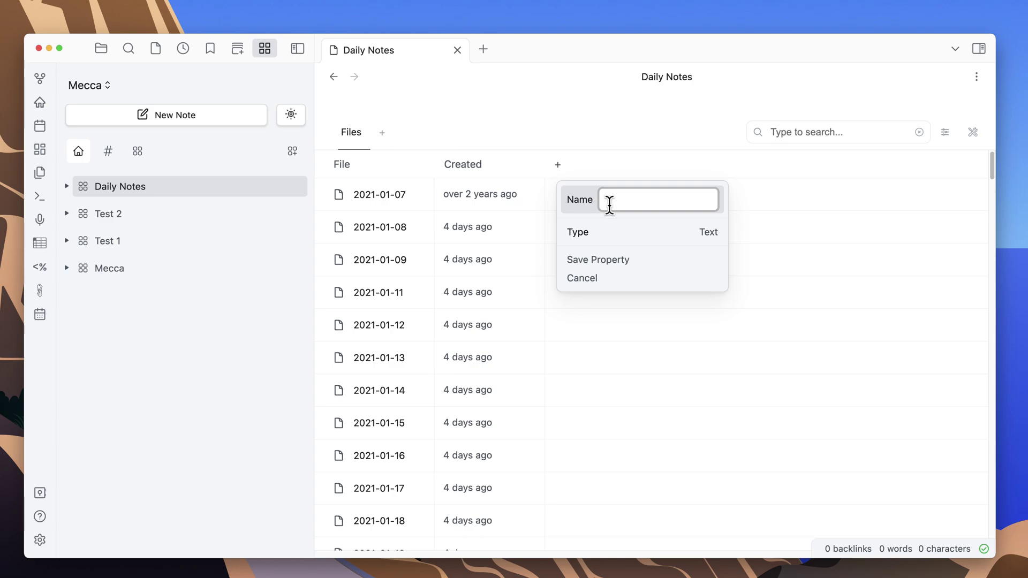
type("extension")
left_click(609, 206)
key("BackSpace")
type("E")
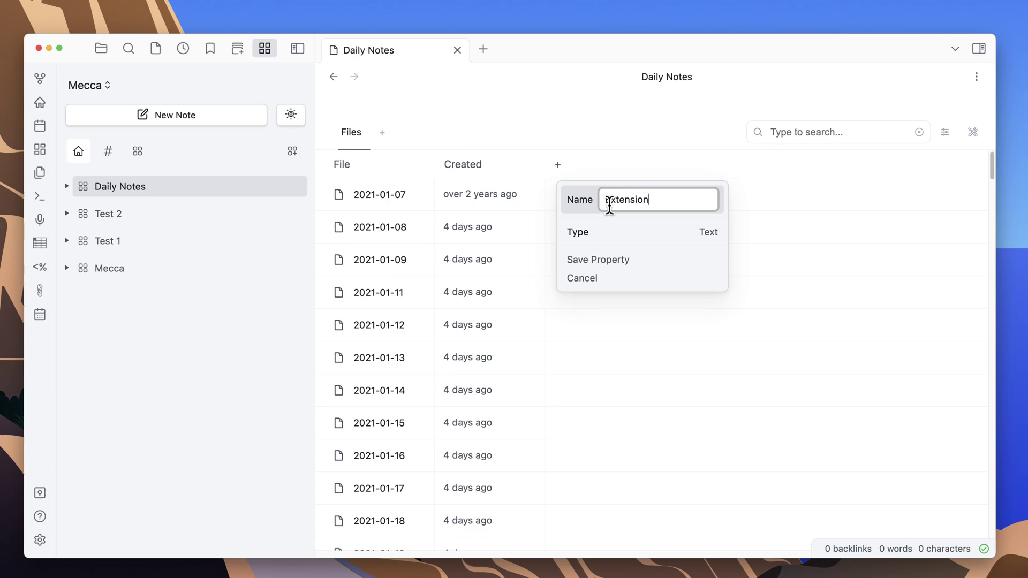
left_click(671, 233)
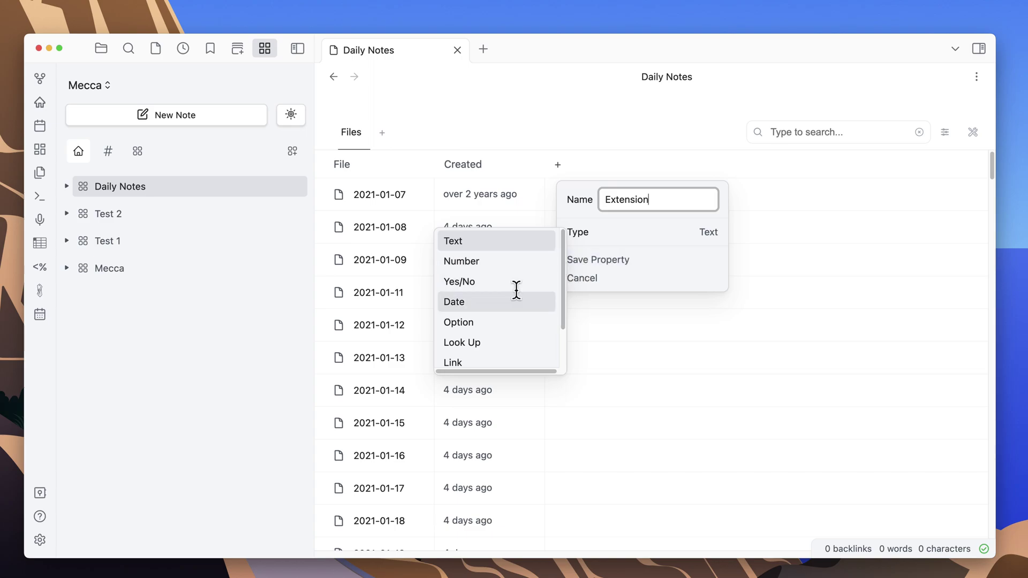
left_click_drag(564, 268, 563, 314)
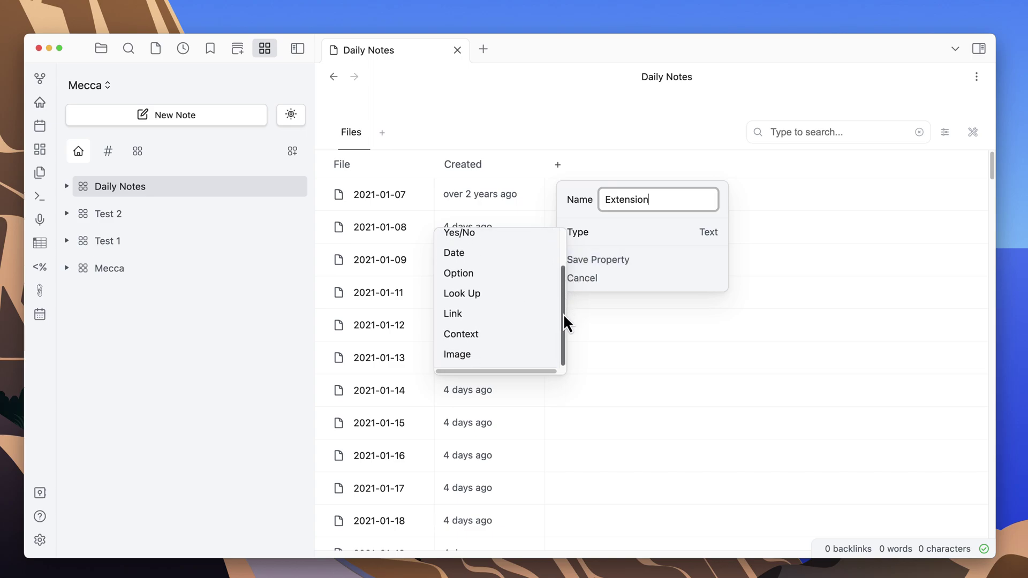
left_click(482, 297)
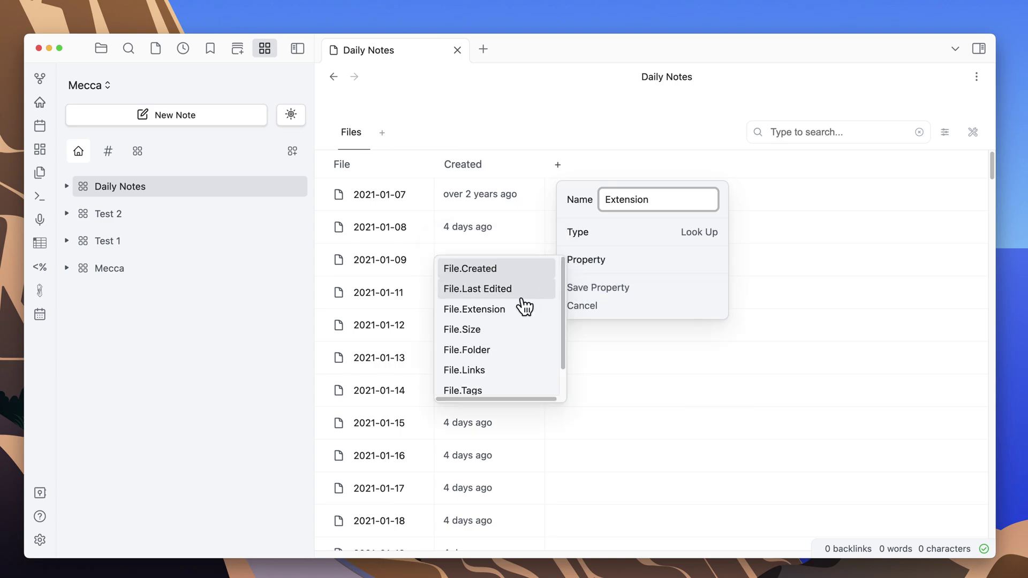
left_click(478, 311)
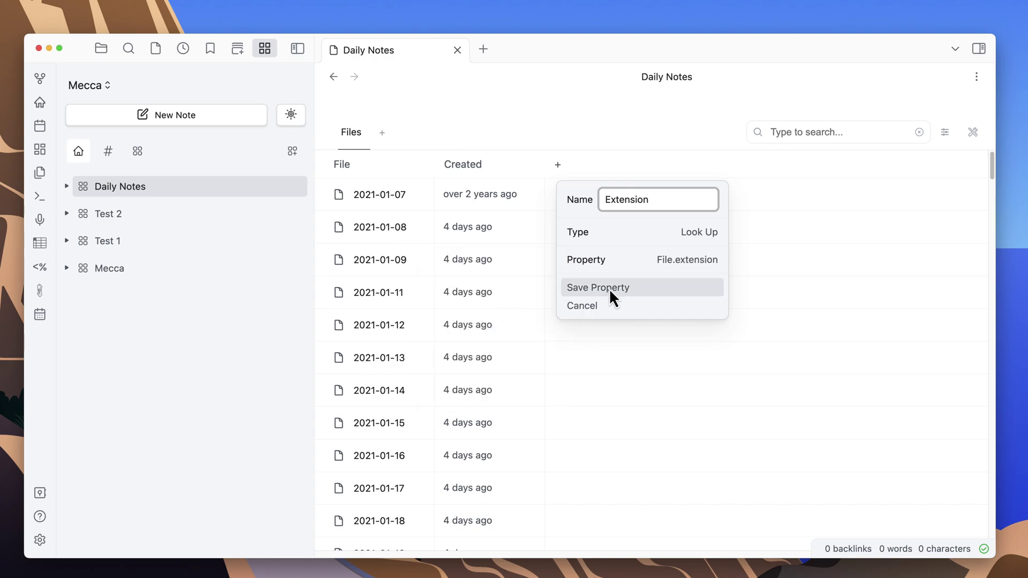
left_click(612, 298)
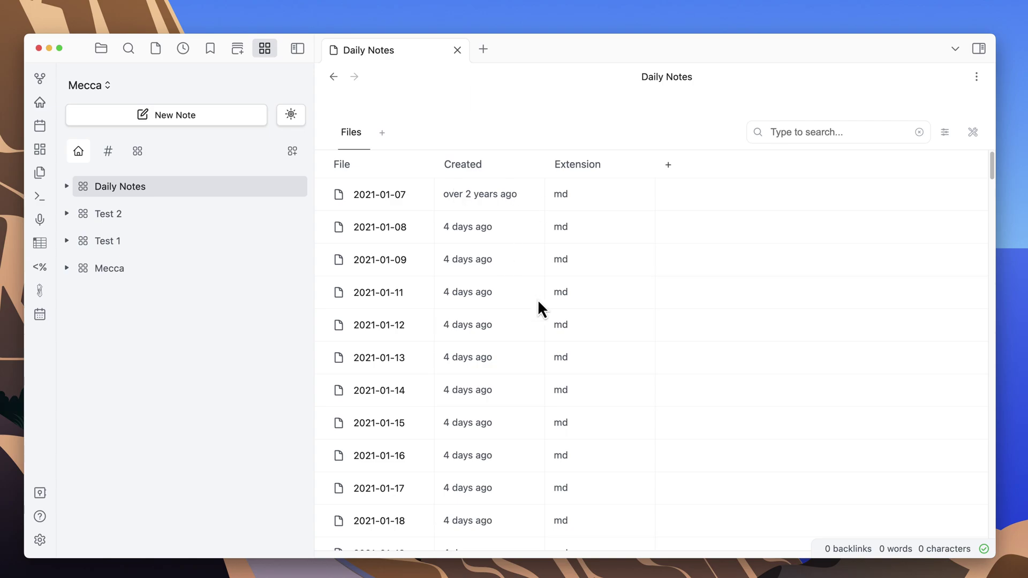
Group the Daily Notes files by Extension.
left_click(944, 131)
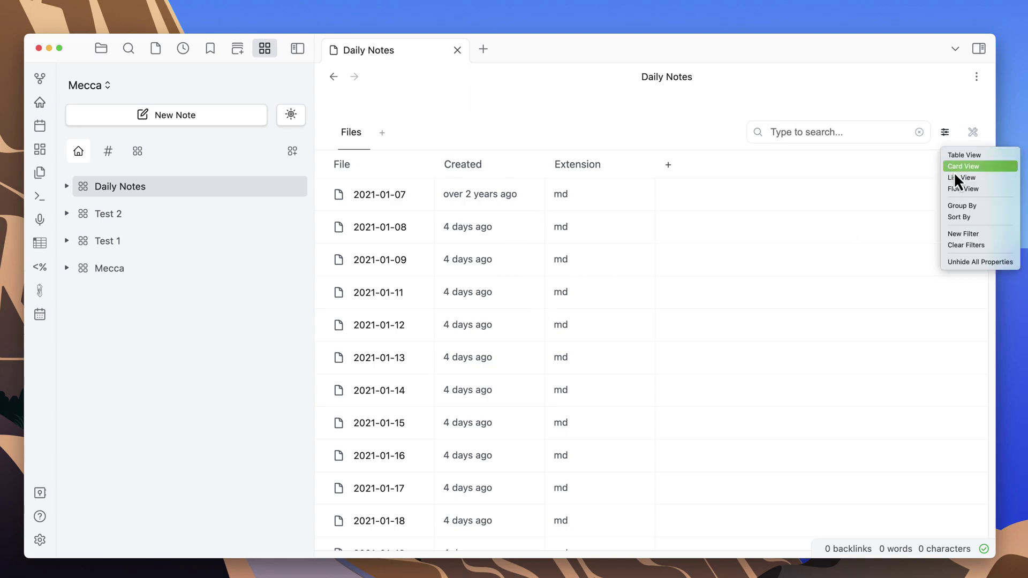
left_click(979, 206)
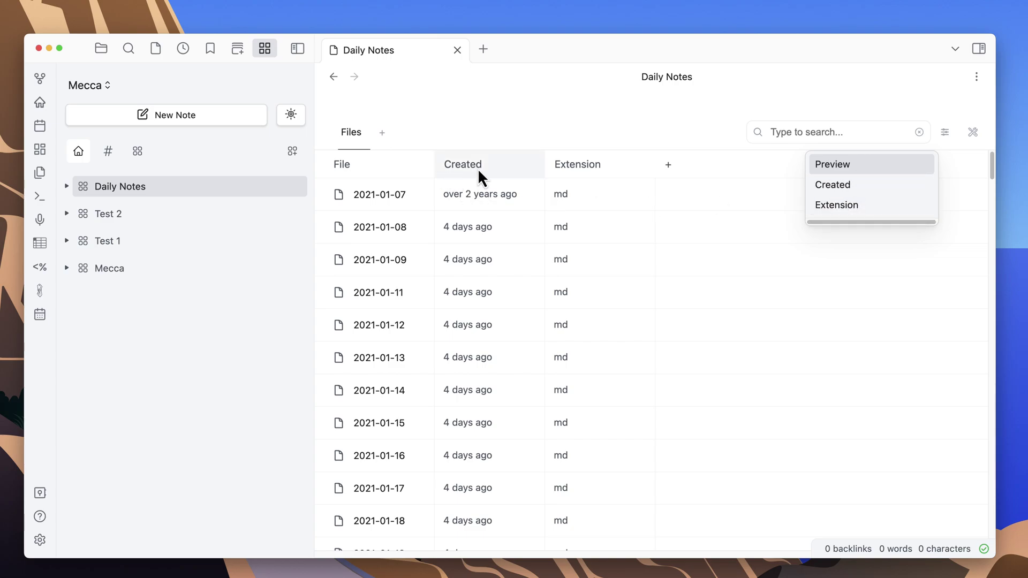
left_click(849, 207)
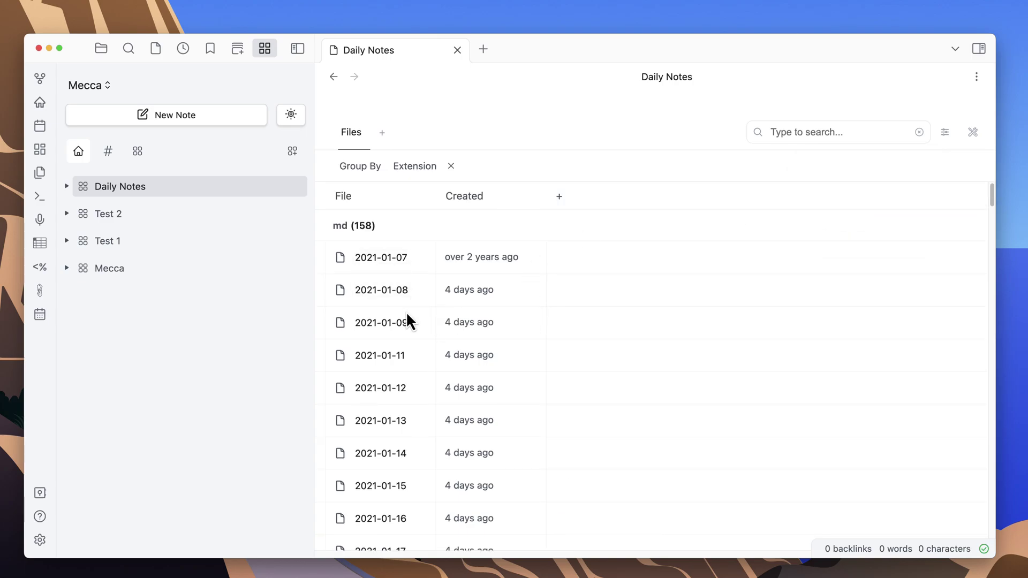
Group the Daily Notes files by Created instead.
left_click(945, 134)
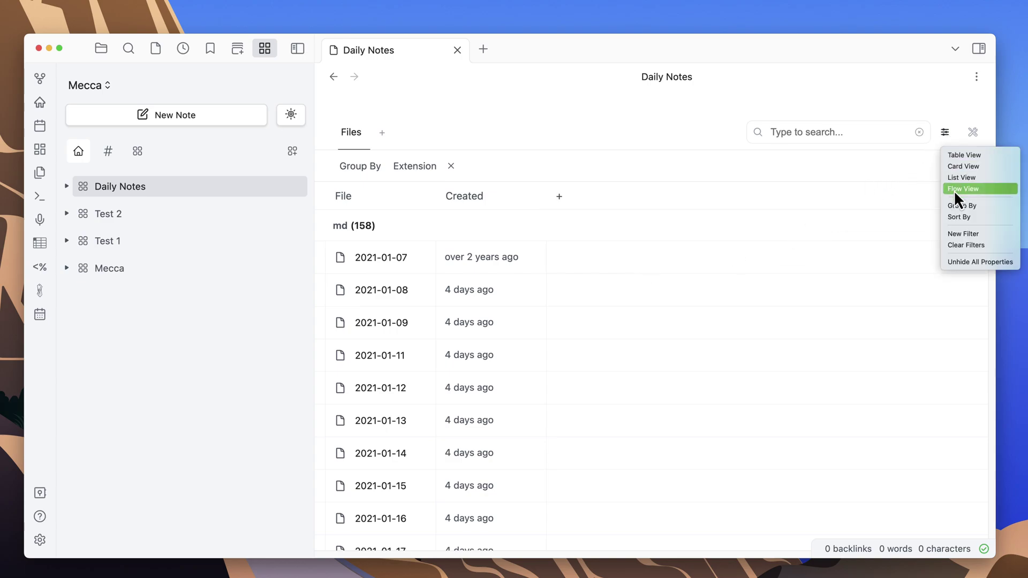
left_click(952, 212)
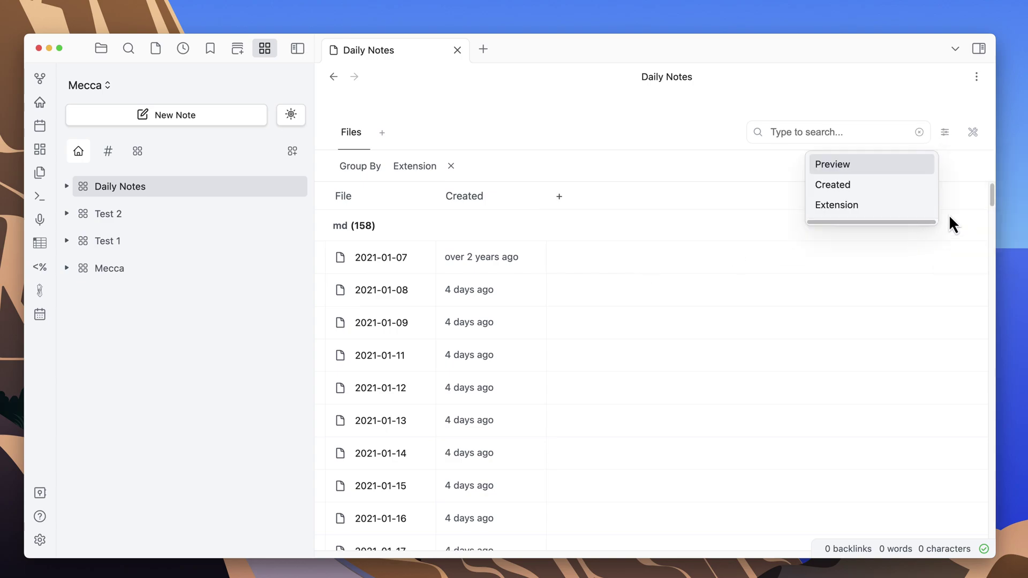
left_click(848, 186)
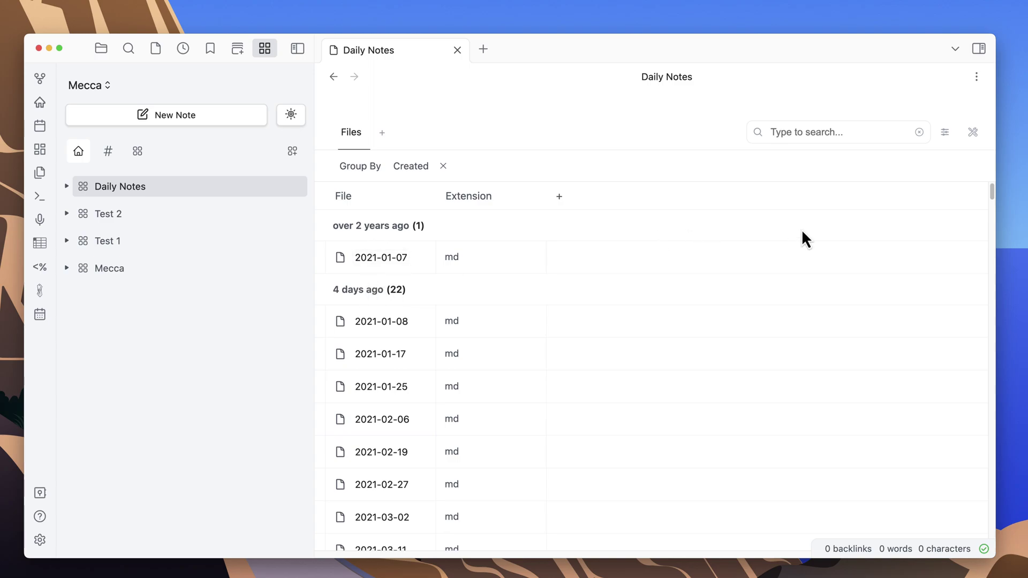
left_click(945, 132)
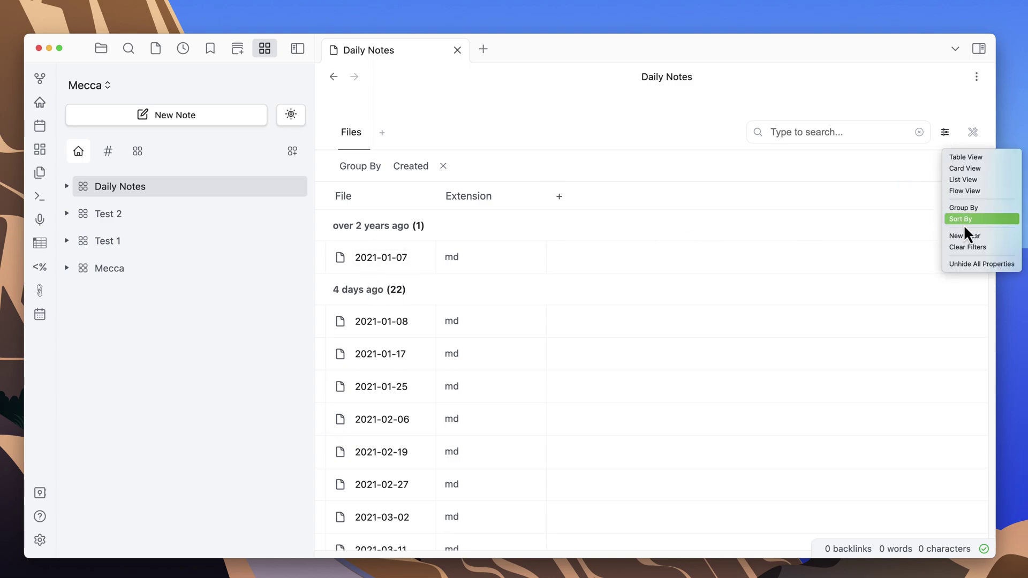
left_click(972, 238)
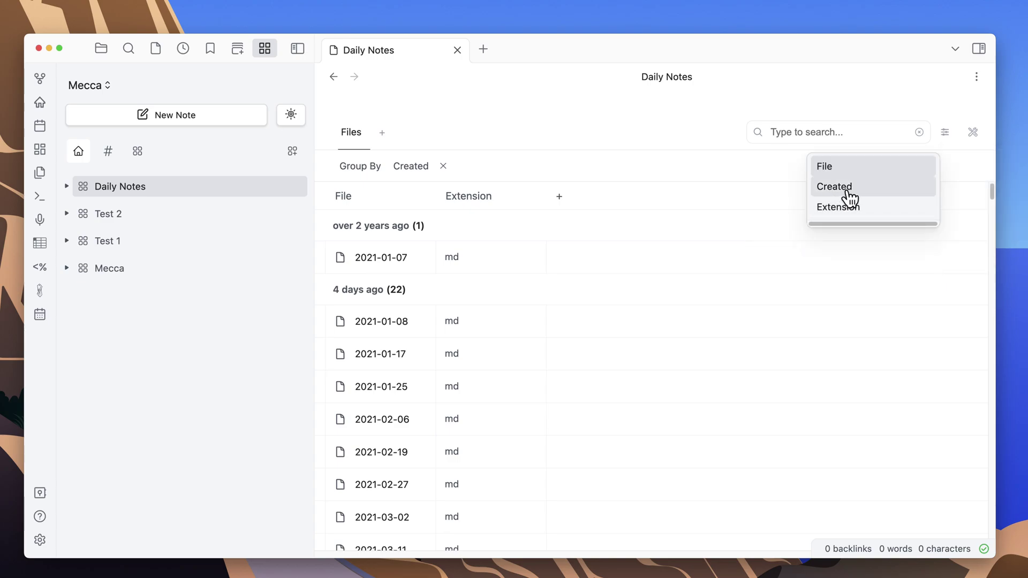
left_click(898, 100)
left_click(945, 133)
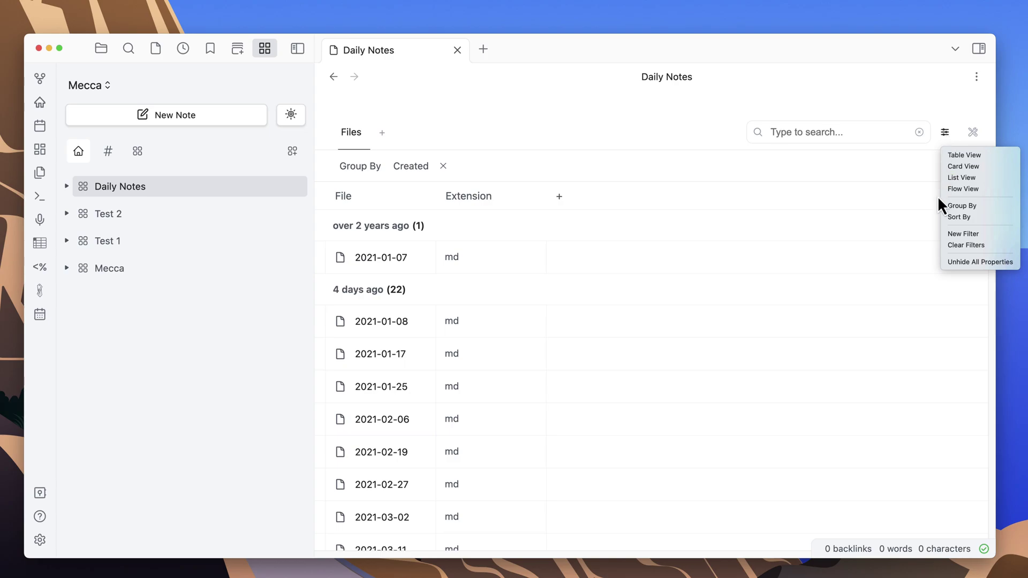
left_click(969, 248)
Add a filter for files whose Extension is not empty, look at its condition options, and clear the filter again.
left_click(948, 137)
left_click(966, 233)
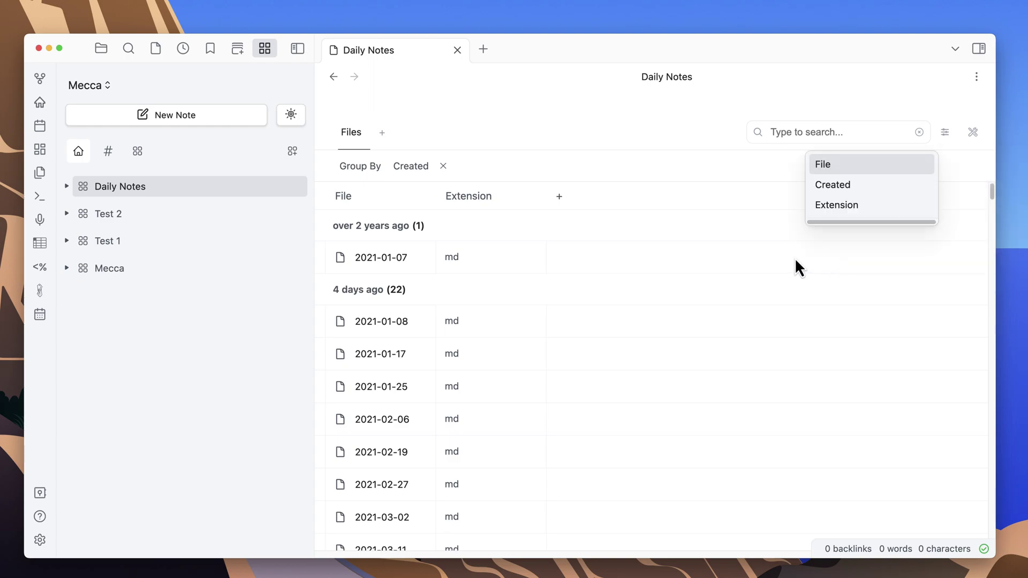
left_click(855, 207)
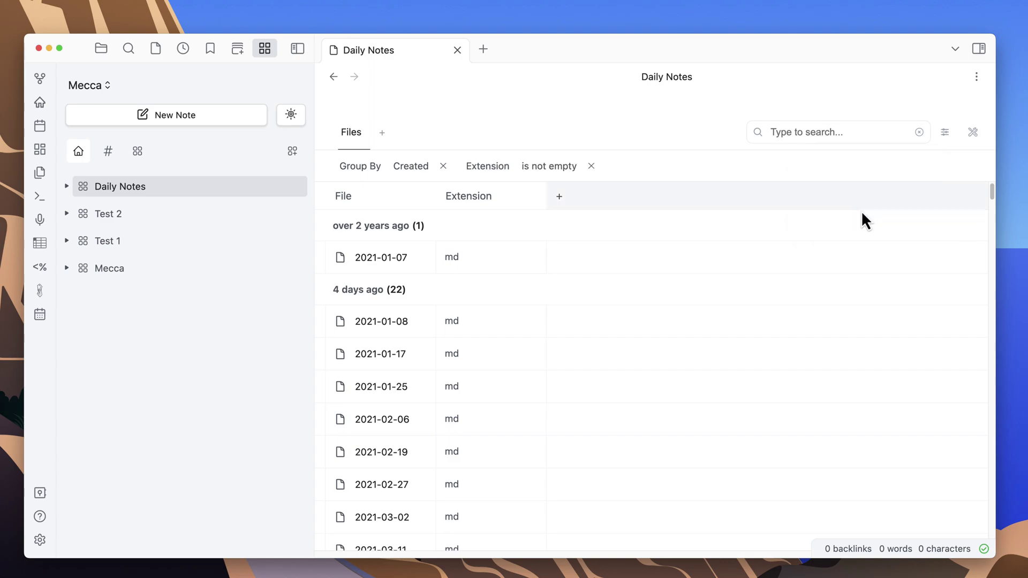
left_click(562, 168)
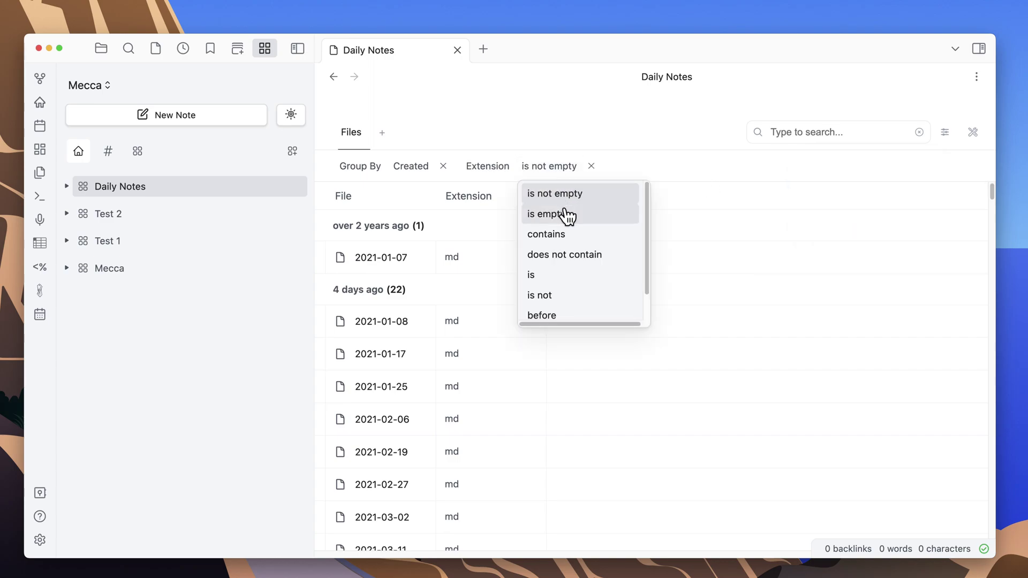
left_click(560, 134)
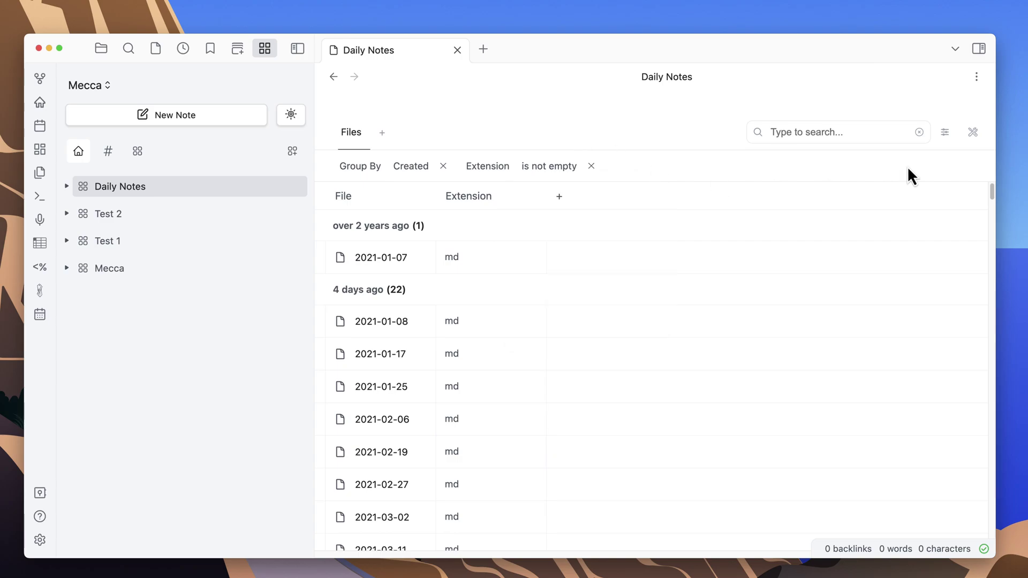
left_click(943, 135)
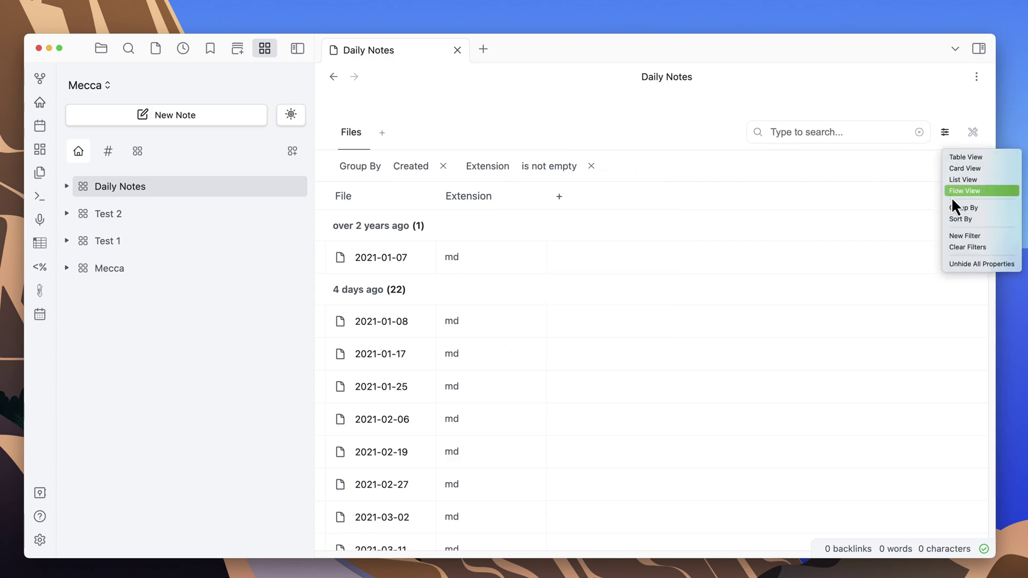
left_click(961, 248)
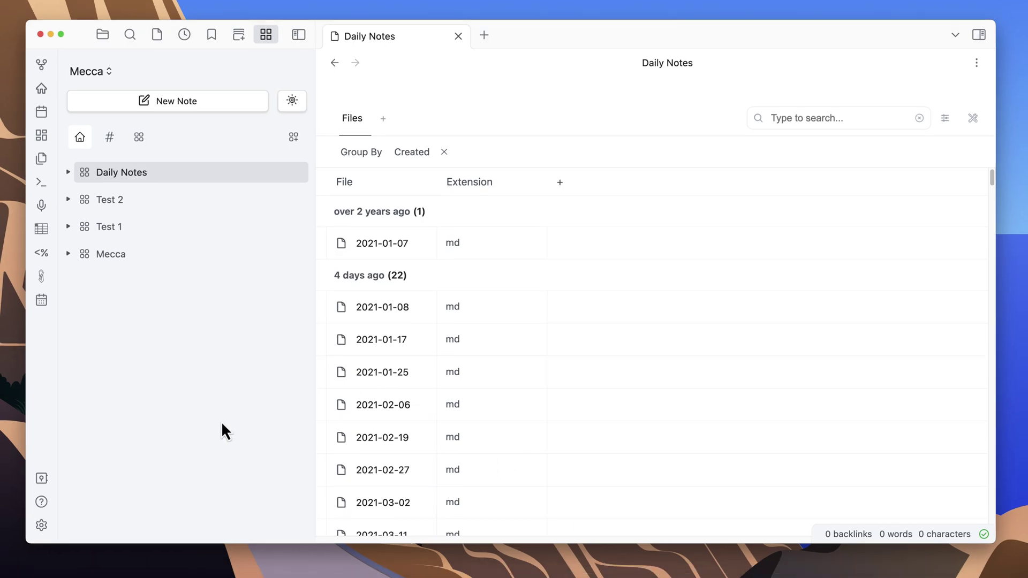
Turn on Compact Mode in the MAKE.md settings and bring the Spaces sidebar back into view.
left_click(41, 525)
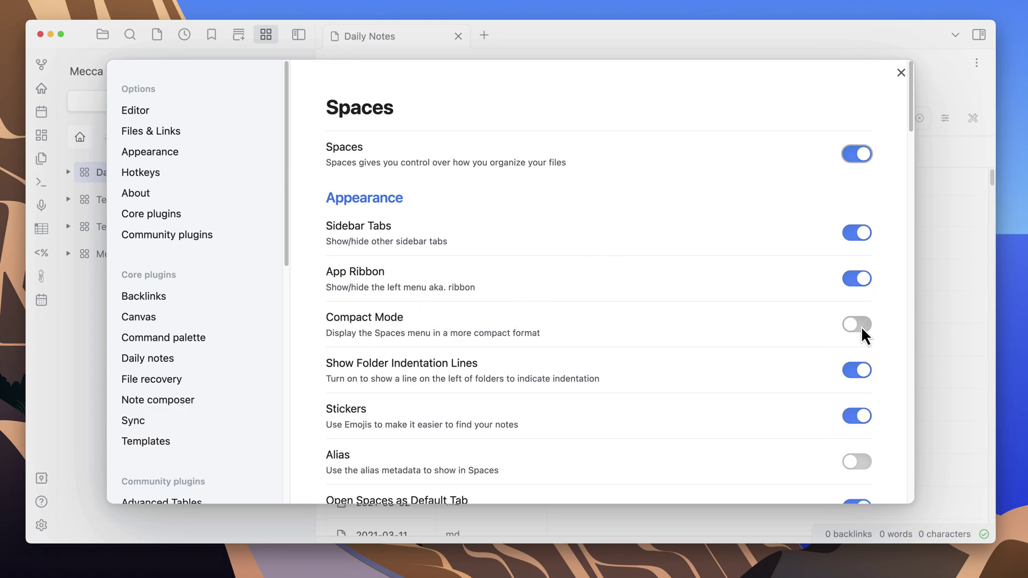
left_click(900, 73)
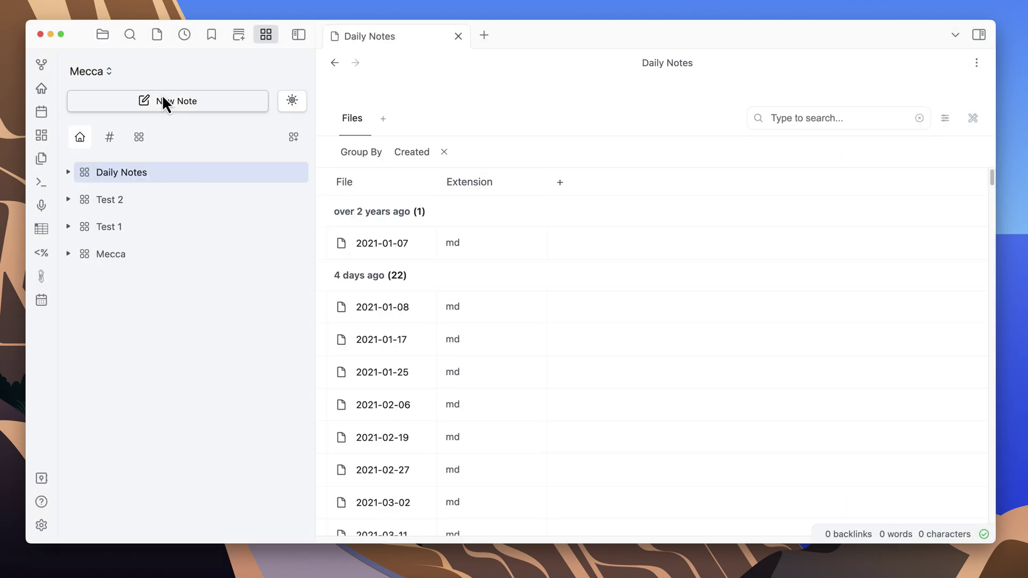
left_click(42, 524)
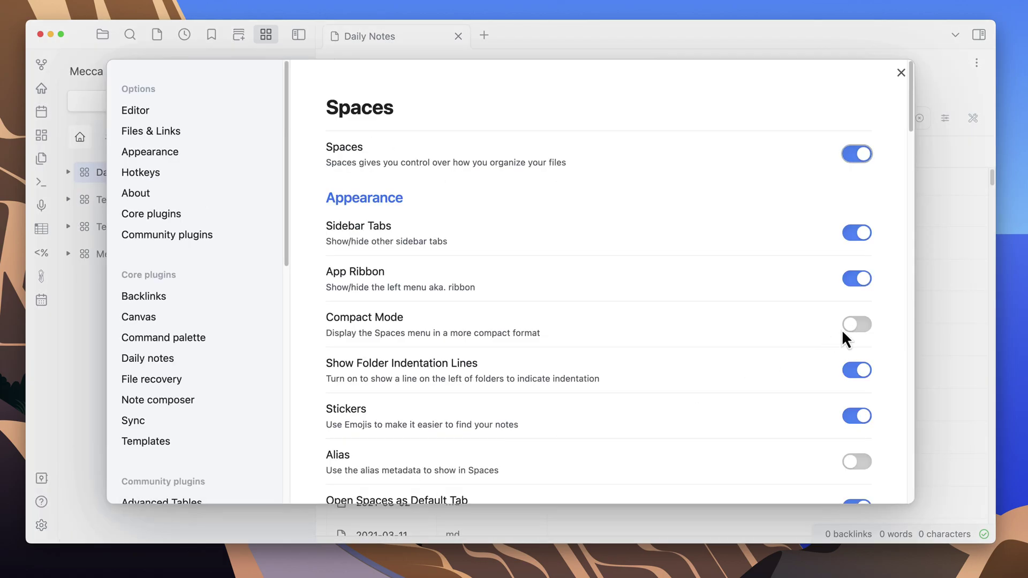
left_click(857, 324)
left_click(900, 73)
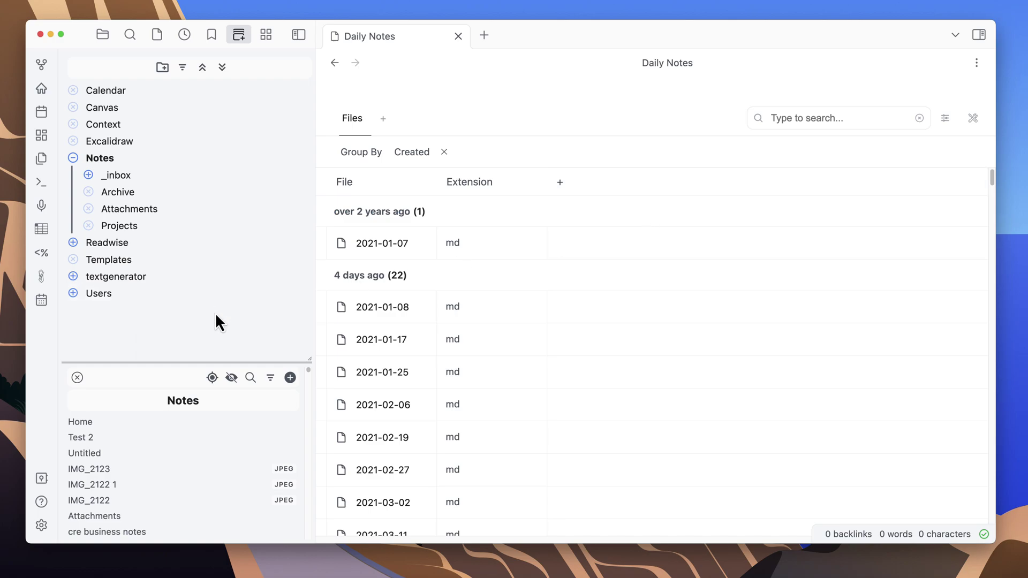
left_click(268, 35)
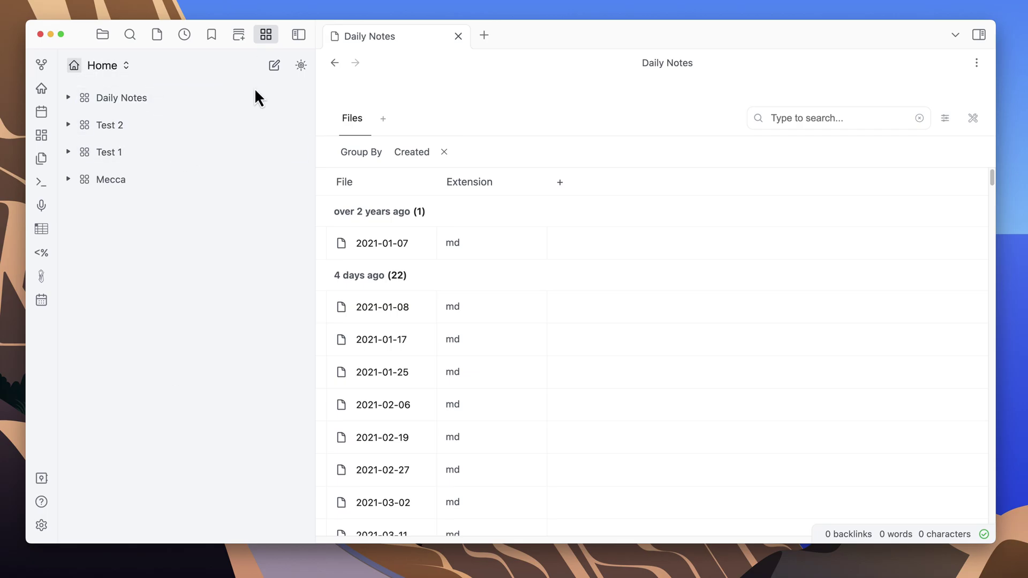
Review the MAKE.md settings down to the Flow Styler options, and view the community plugins settings.
left_click(42, 525)
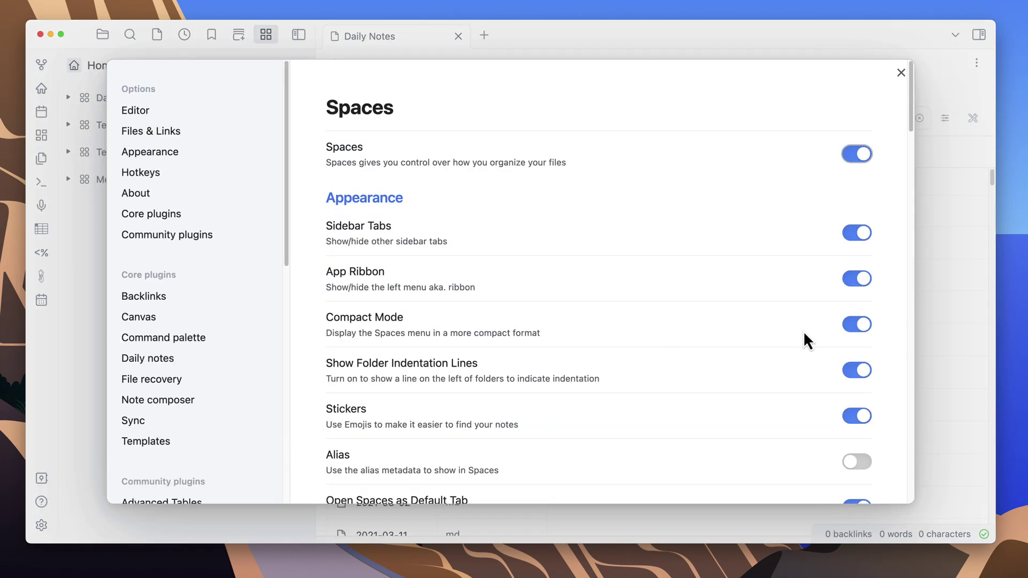
left_click_drag(911, 114, 921, 492)
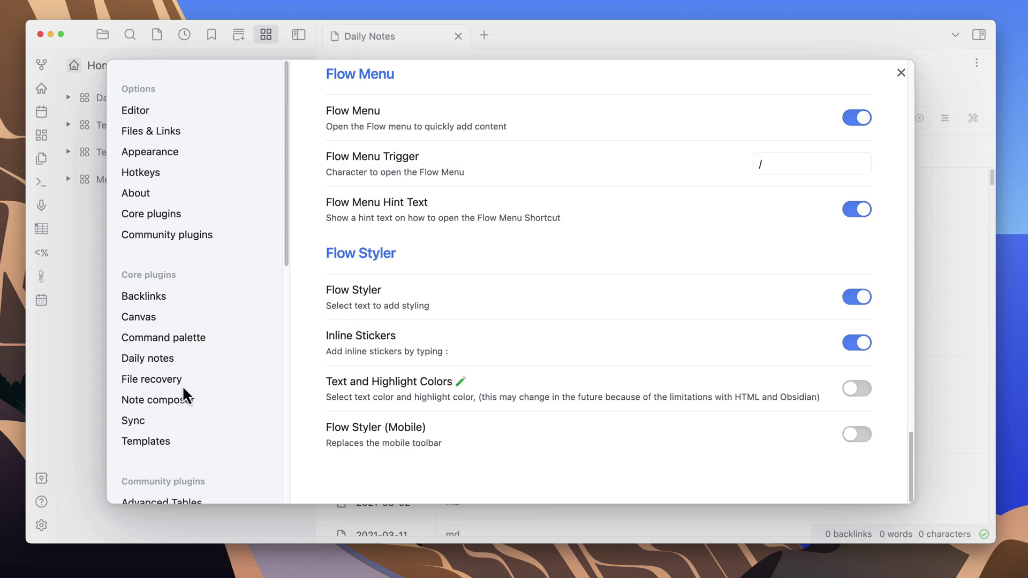
left_click(182, 235)
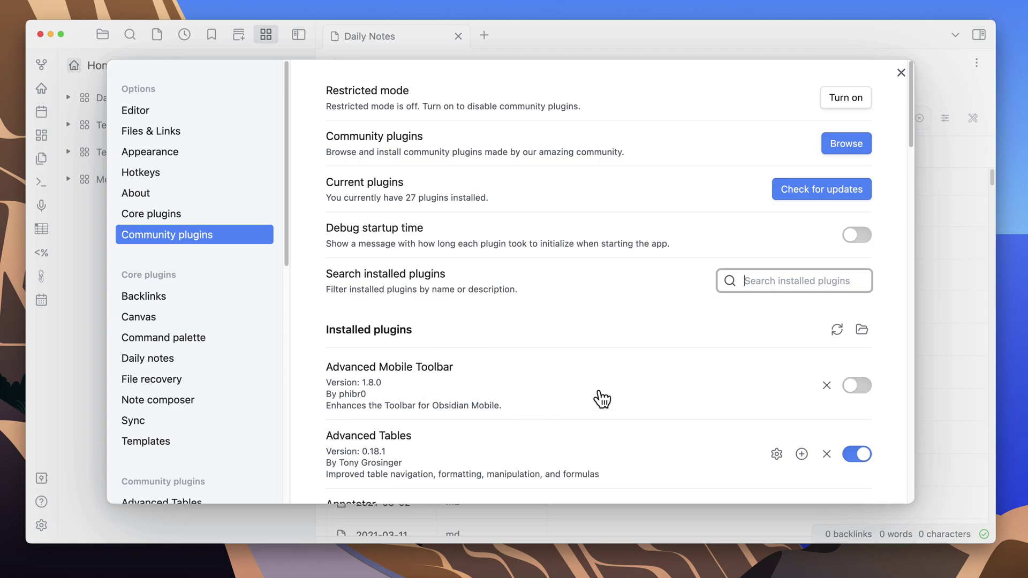
left_click(901, 73)
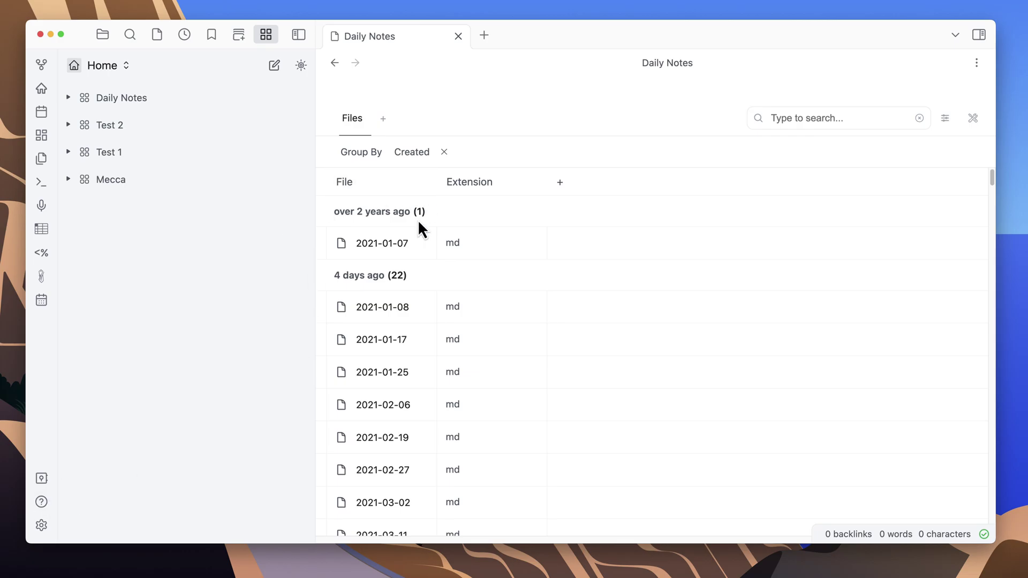
Browse the installed community plugins and open the MAKE.md settings at the Flow Styler options.
left_click(41, 525)
scroll(627, 452, "down", 8)
scroll(629, 447, "down", 10)
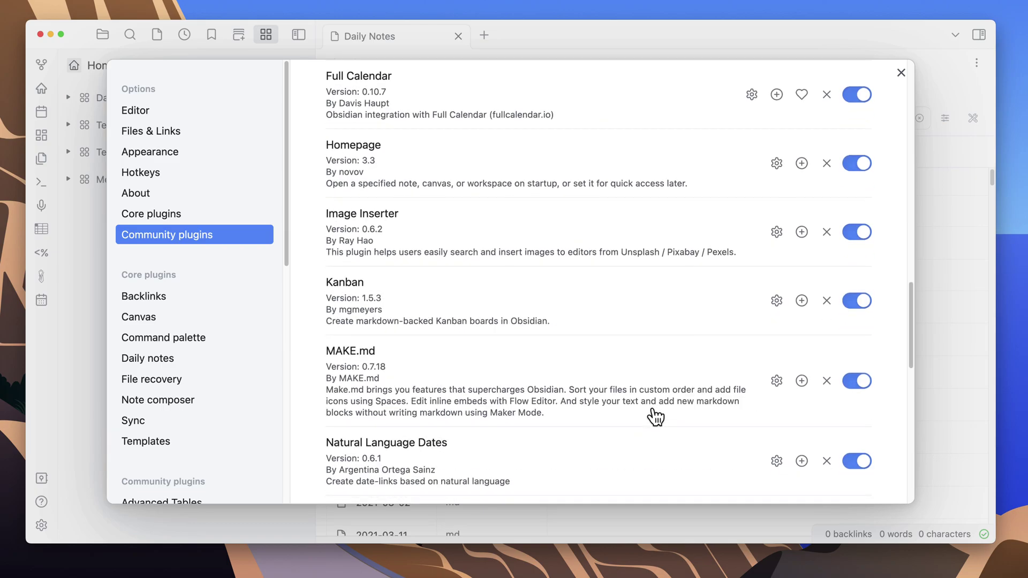
scroll(656, 417, "down", 5)
scroll(163, 443, "down", 6)
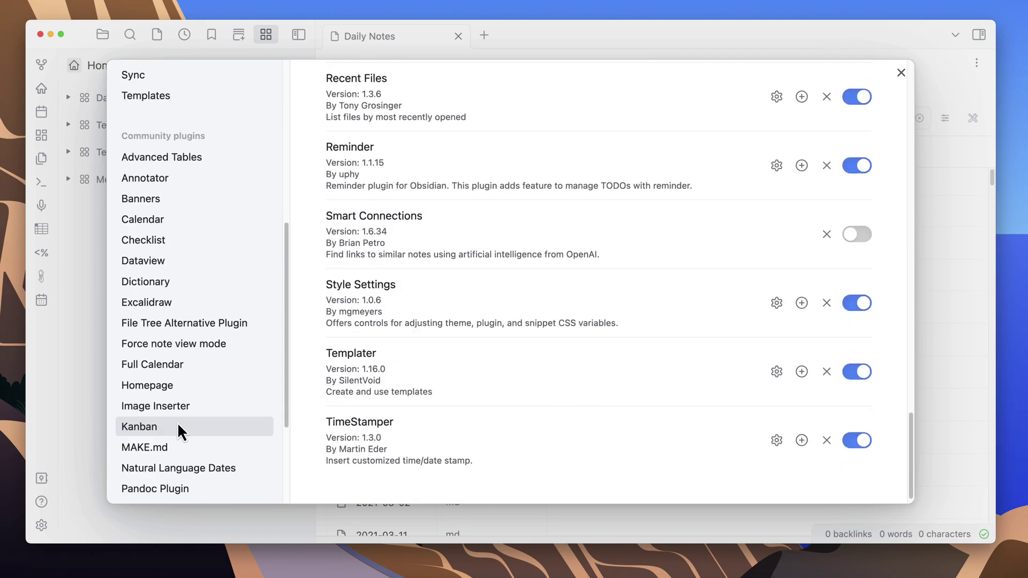
left_click(159, 448)
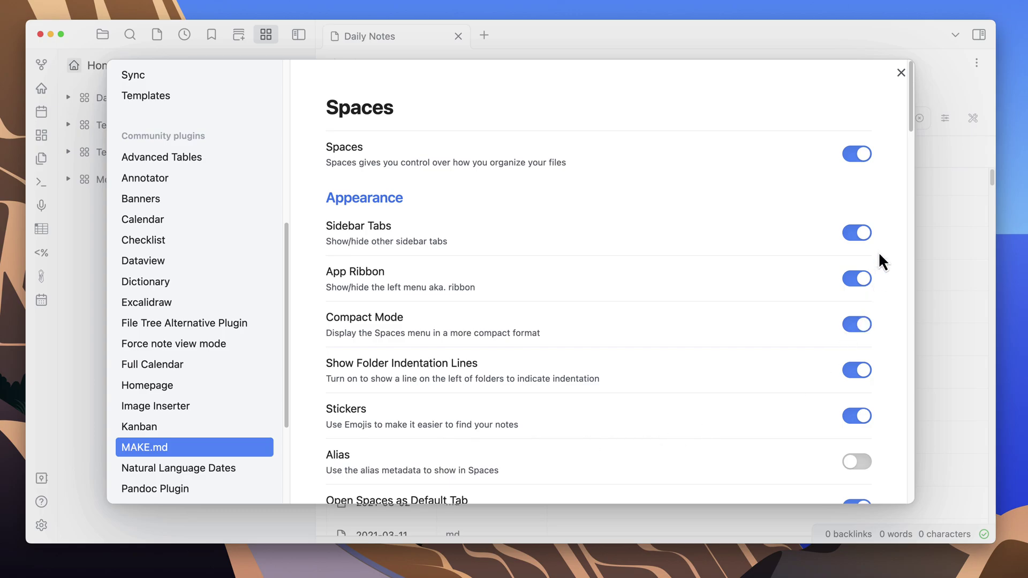
left_click_drag(910, 133, 910, 498)
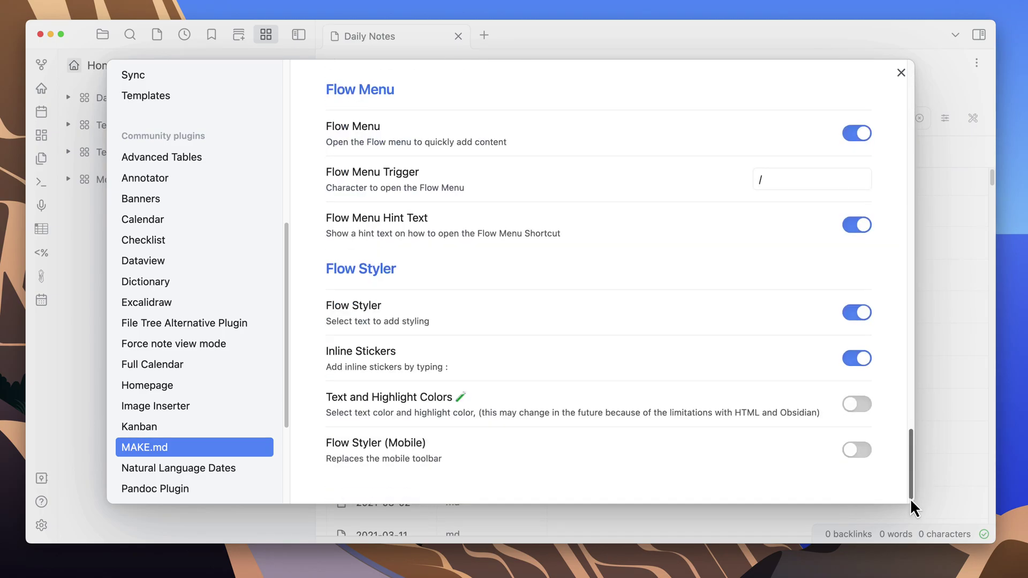
Turn on Flow Styler (Mobile) and turn it off again.
left_click(846, 454)
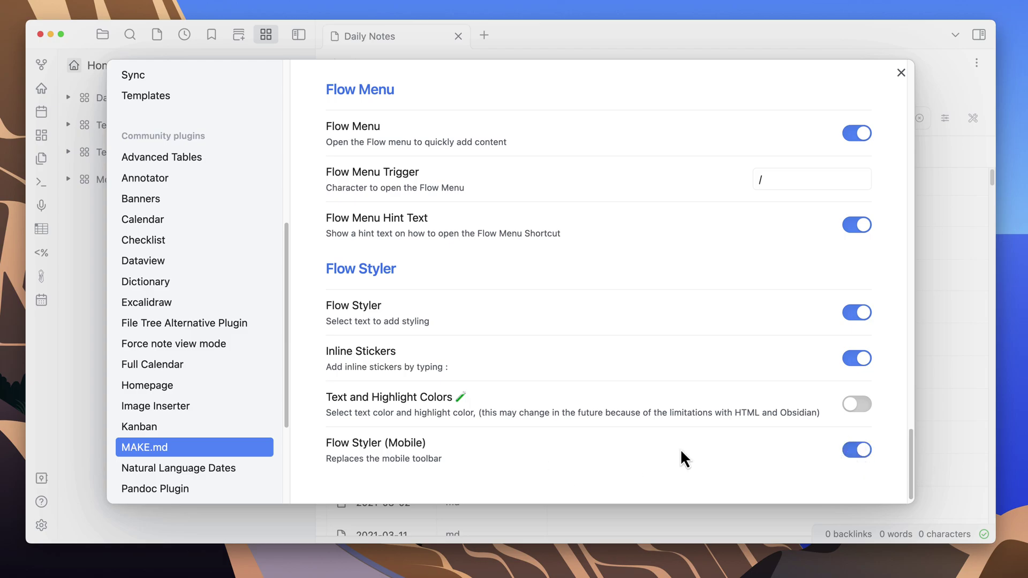
left_click(856, 450)
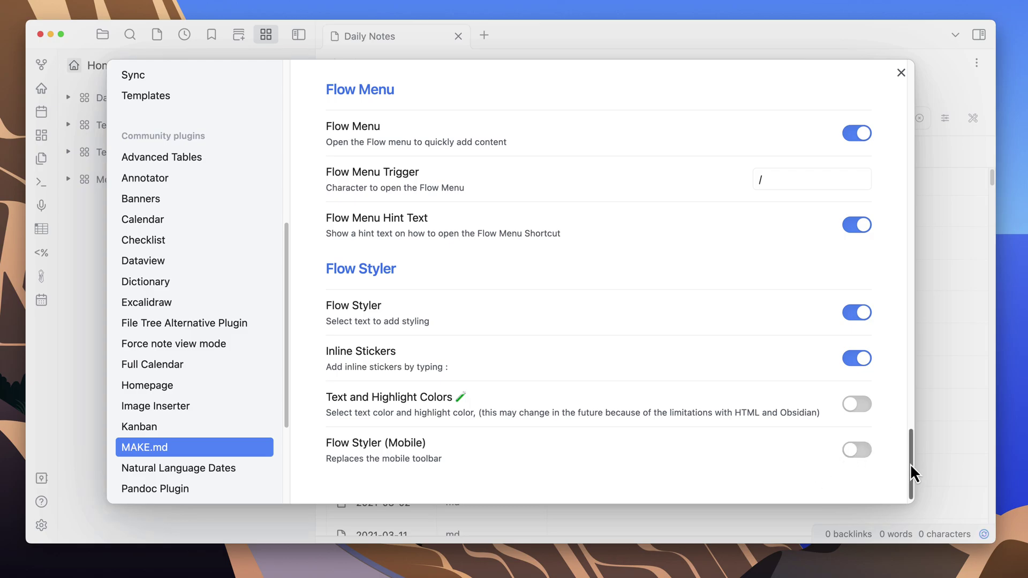
Turn off Sidebar Tabs and App Ribbon in the Spaces appearance settings, and toggle Compact Mode.
left_click_drag(910, 464, 911, 91)
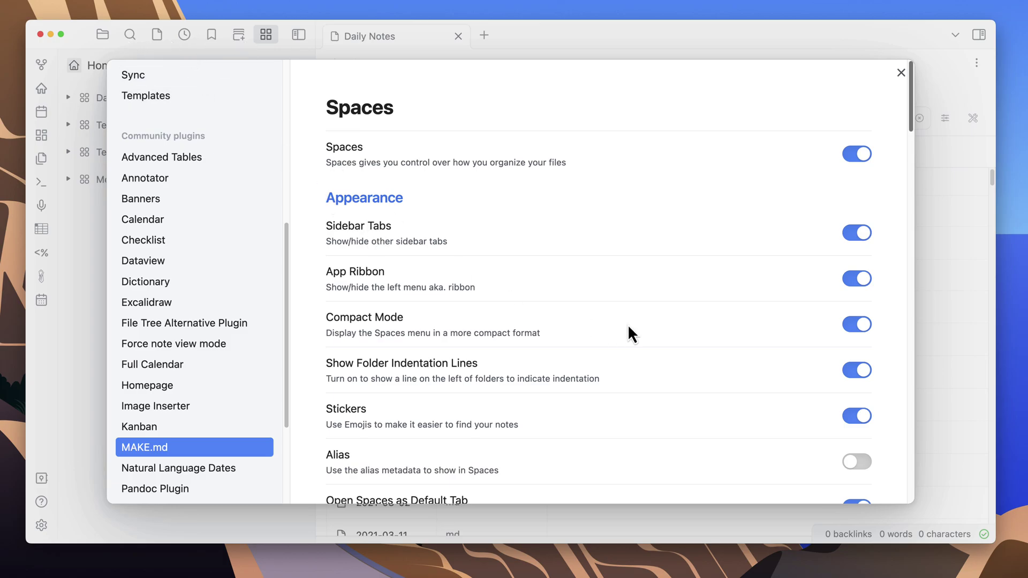
left_click(855, 236)
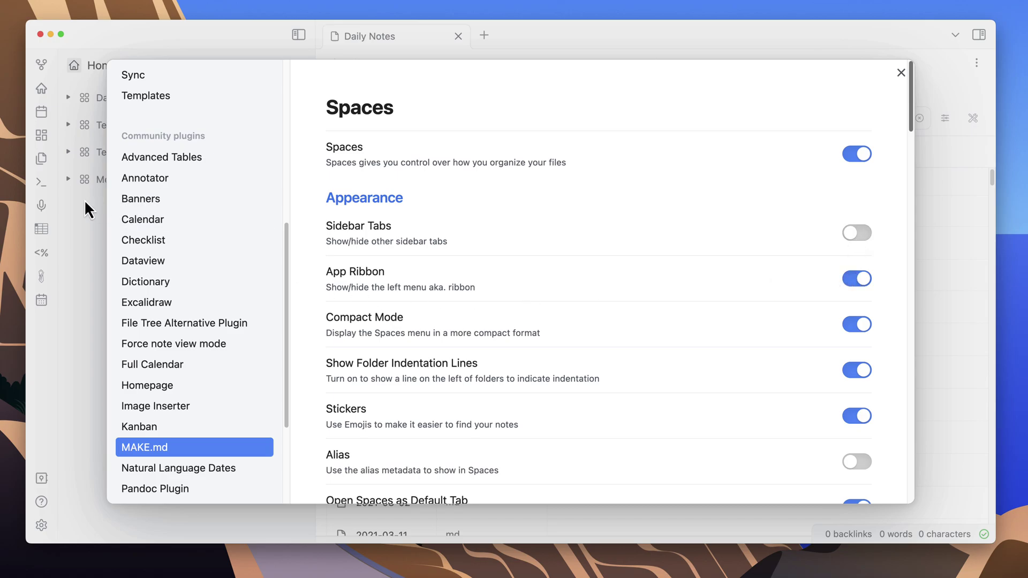
left_click(860, 279)
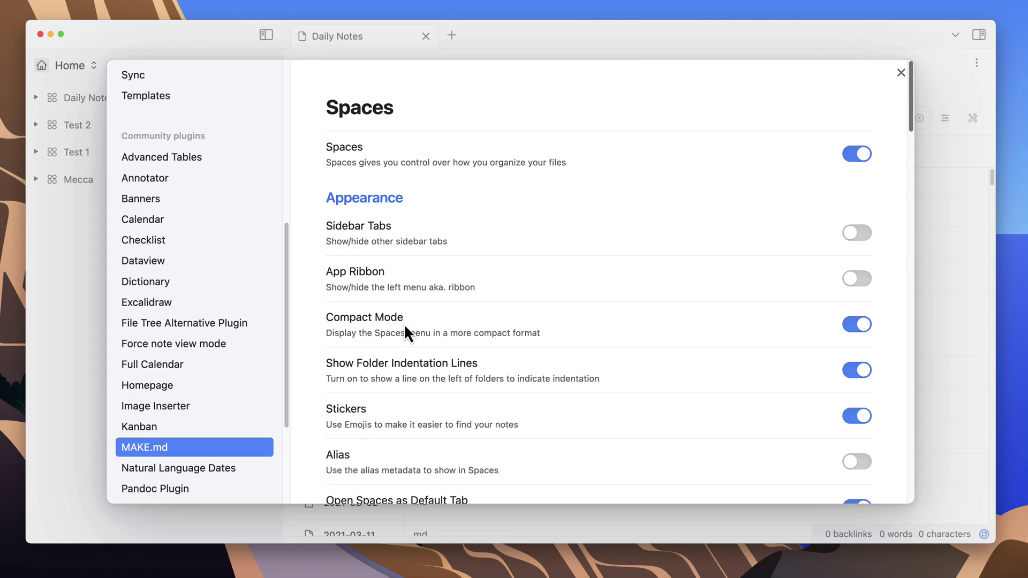
left_click(856, 325)
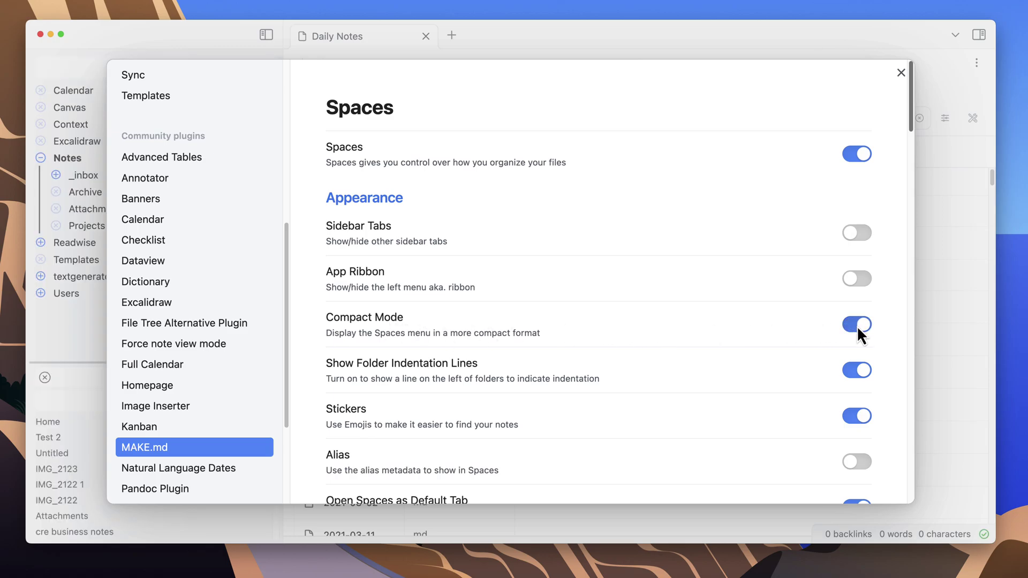